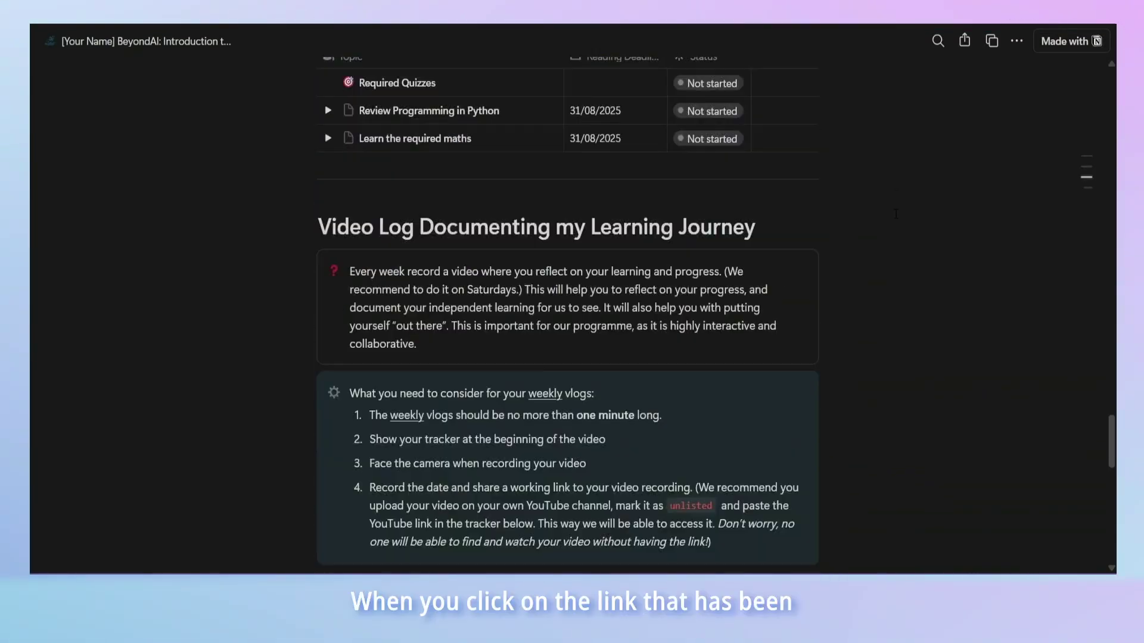
# - Duplicate the progress tracker template into the Private workspace
pyautogui.scroll(20, 895, 213)
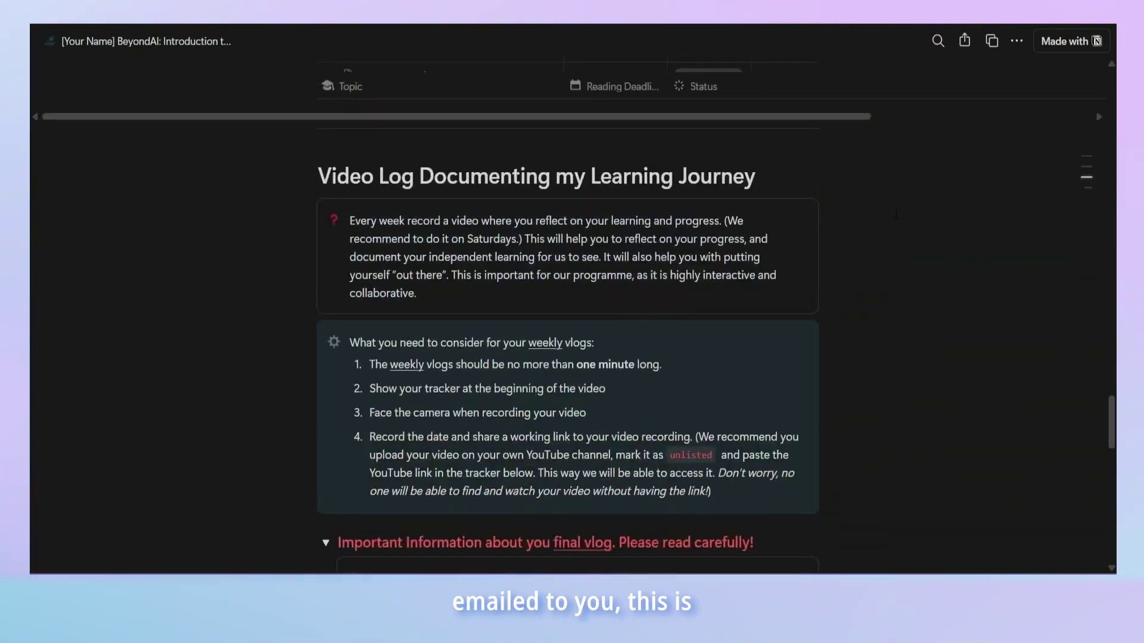
pyautogui.scroll(1, 897, 219)
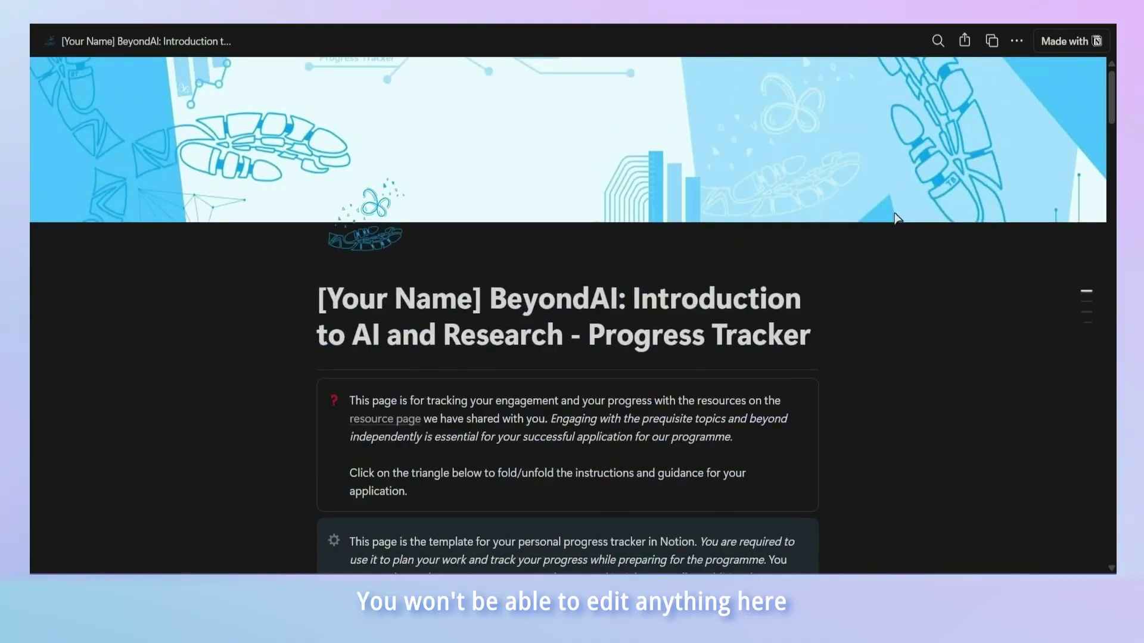
pyautogui.click(991, 42)
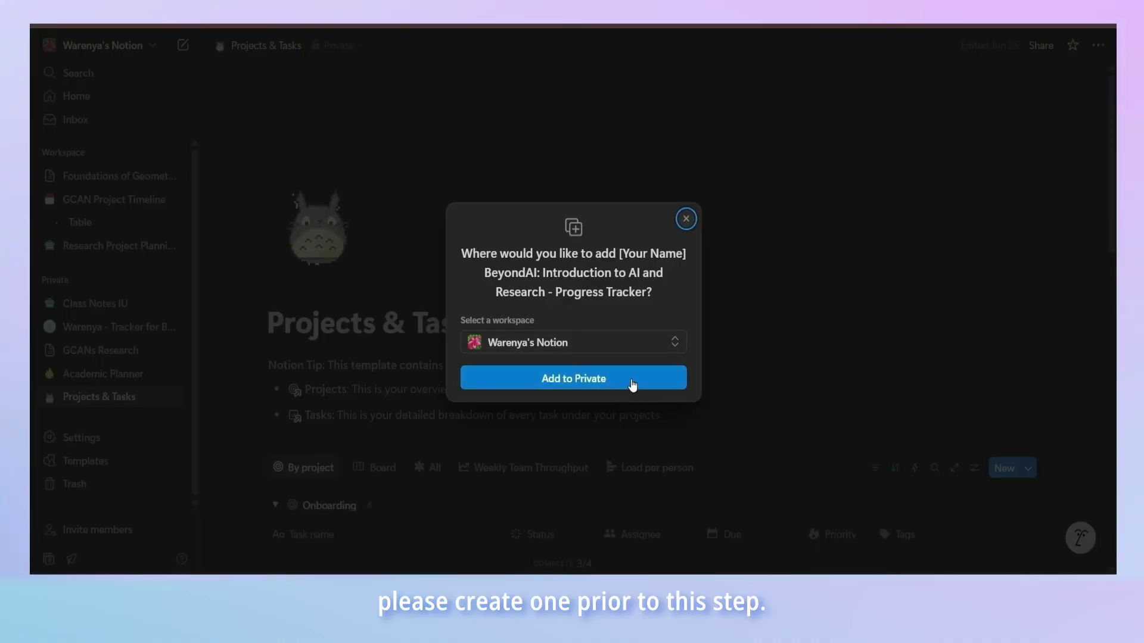
pyautogui.click(633, 385)
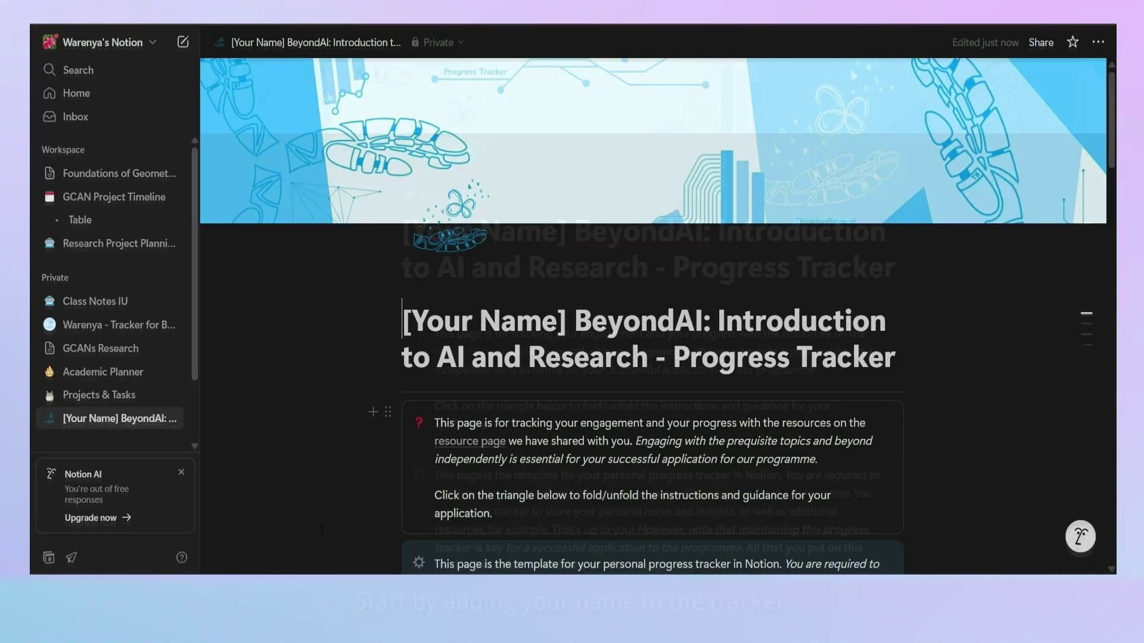
# - Replace the [Your Name] placeholder in the tracker title with the user's own name
pyautogui.moveTo(403, 231); pyautogui.dragTo(567, 231)
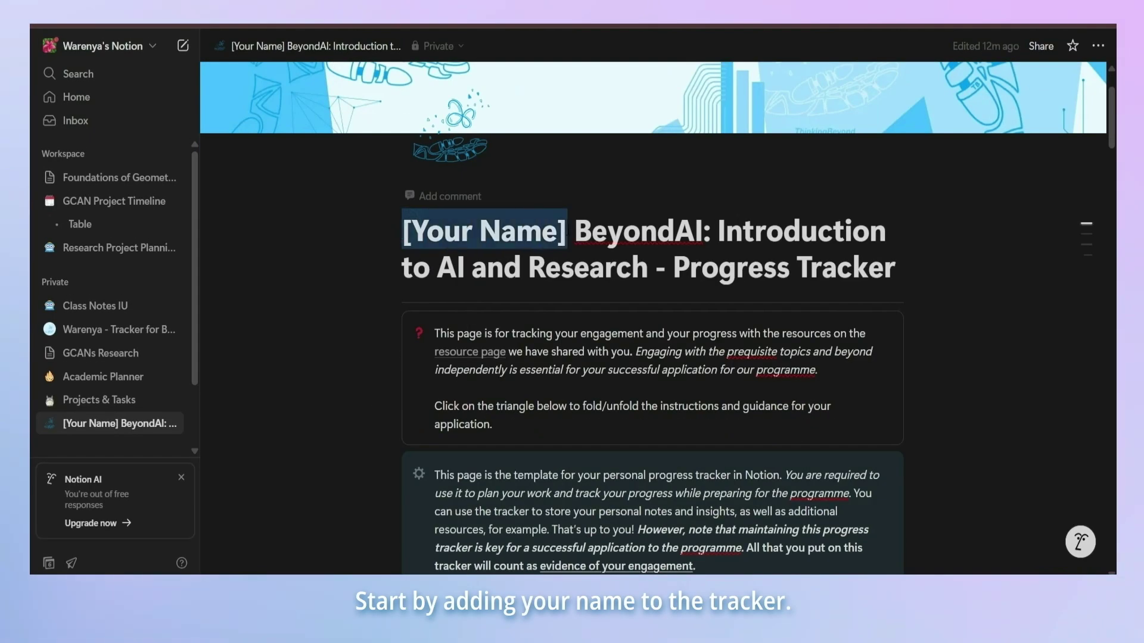
pyautogui.write("Warenya's")
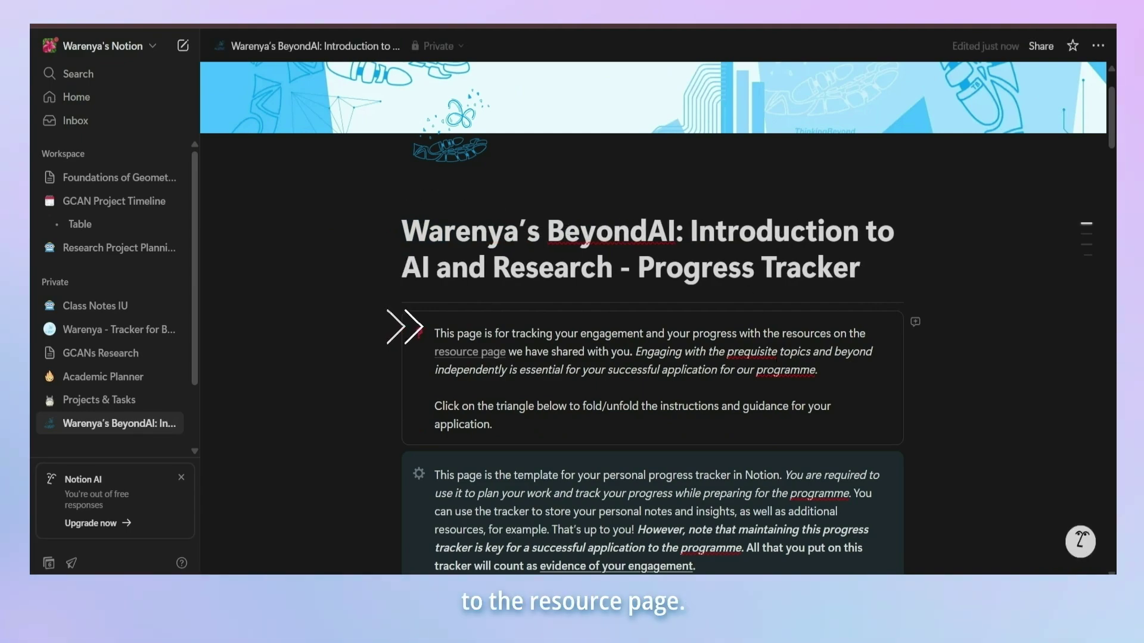
pyautogui.moveTo(499, 357)
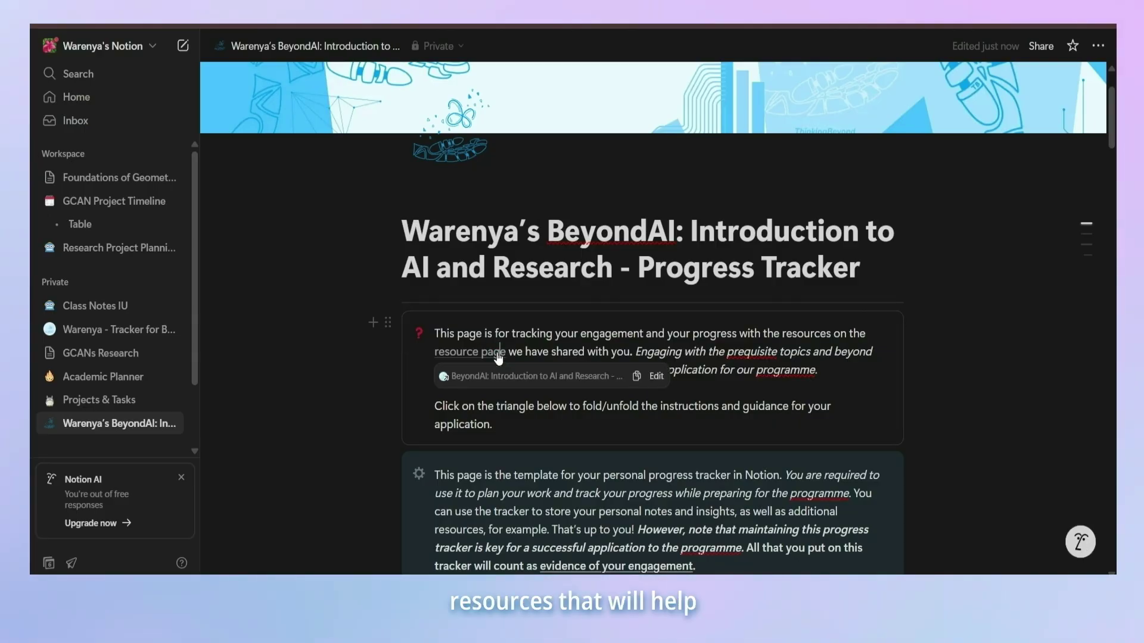
# - Open the linked resources page and scroll down to its six-topic Preparation Material gallery
pyautogui.click(499, 354)
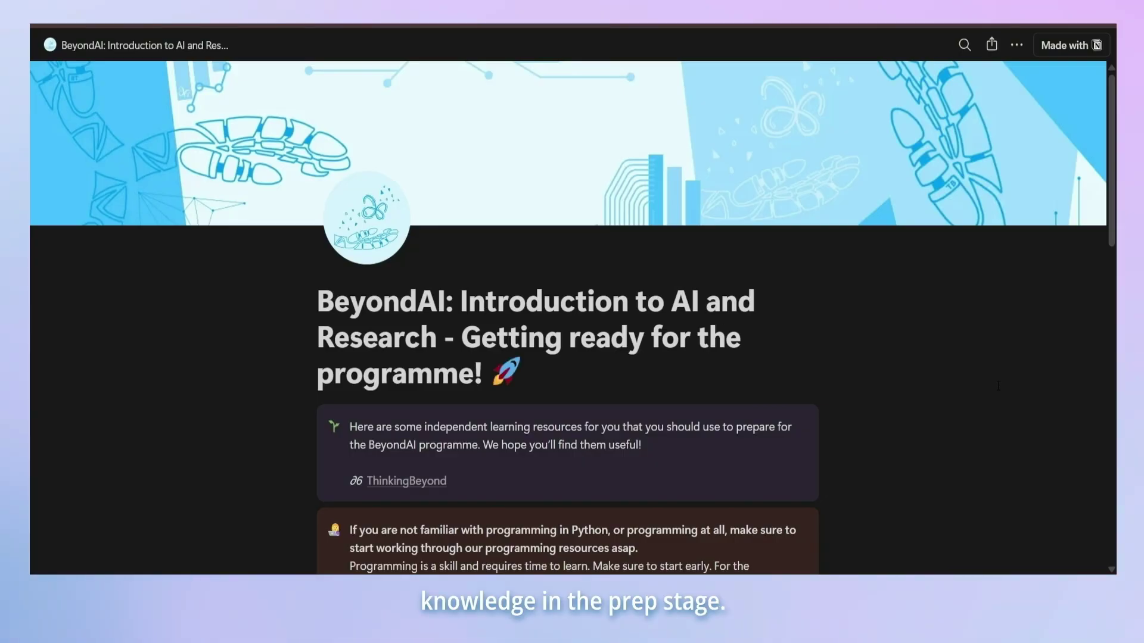
pyautogui.scroll(-5, 998, 386)
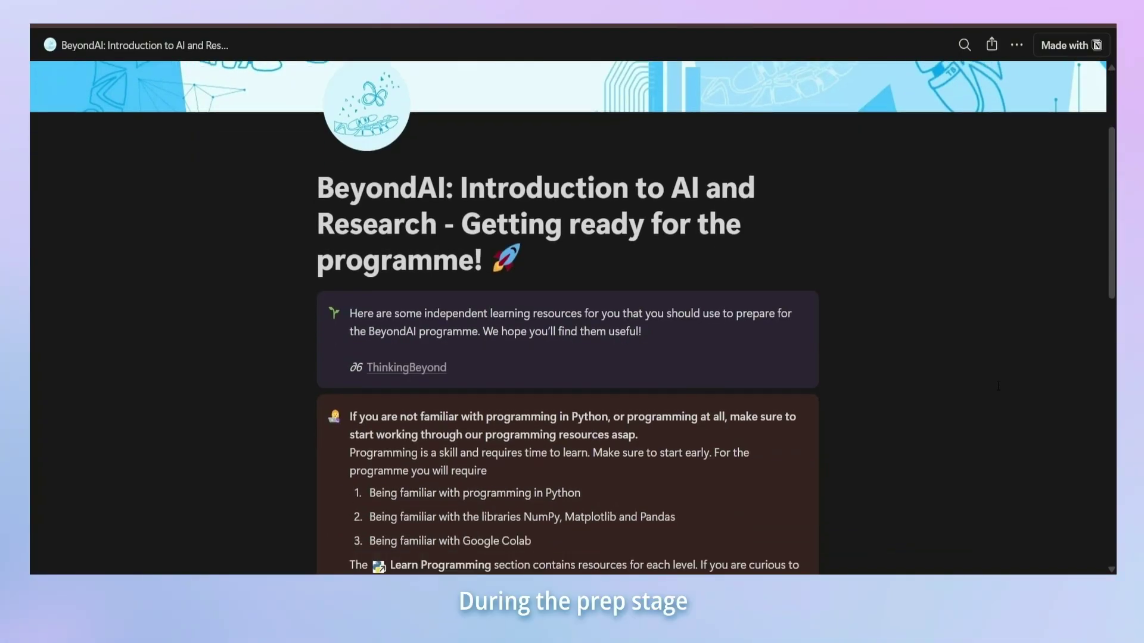
pyautogui.scroll(-6, 998, 386)
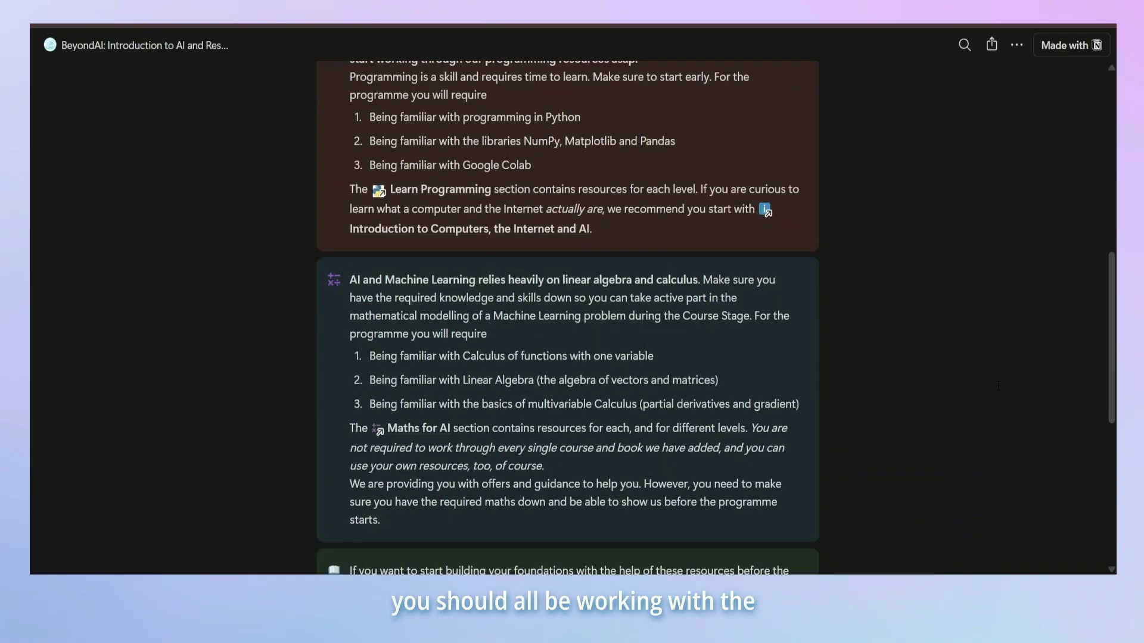
pyautogui.scroll(-6, 998, 386)
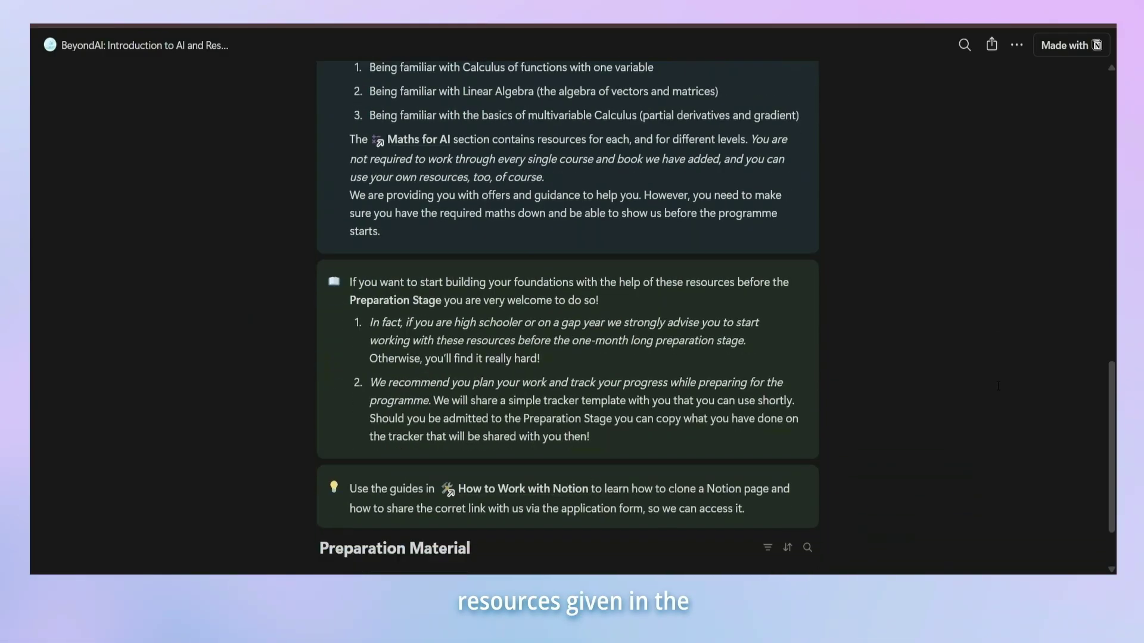
pyautogui.scroll(-4, 997, 386)
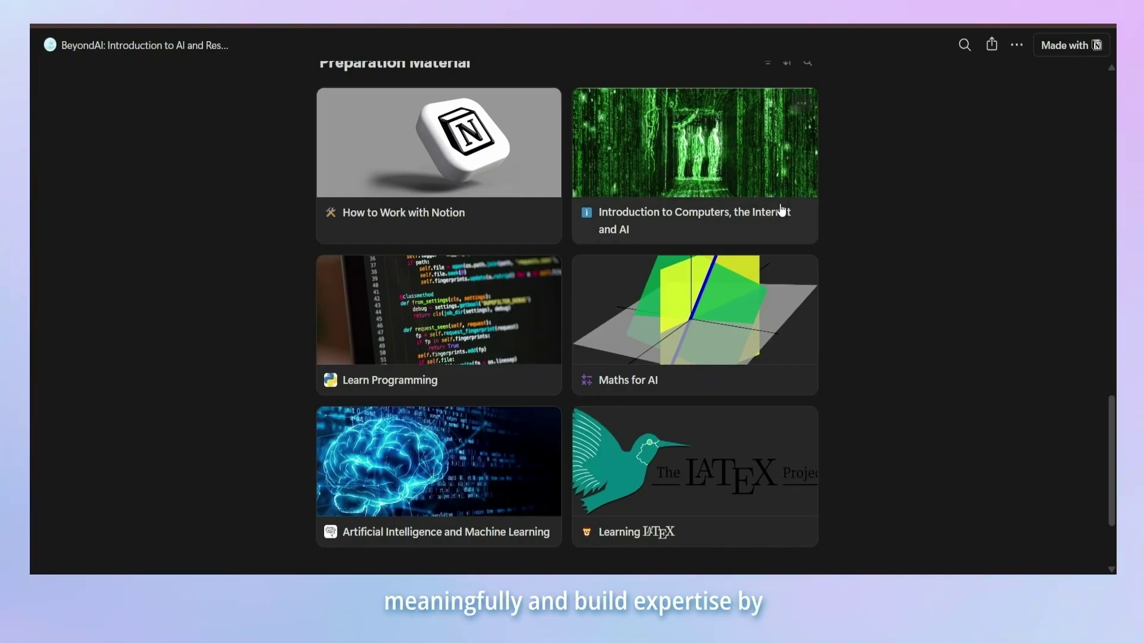
# - Preview the Maths for AI resource page and read down through its resources
pyautogui.click(752, 314)
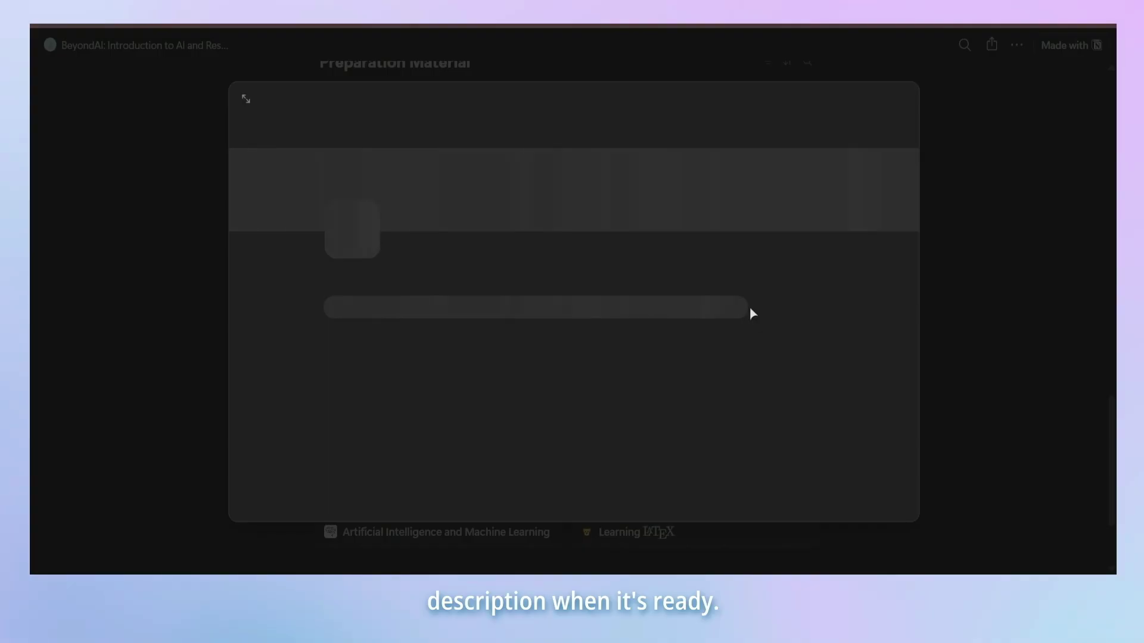
pyautogui.scroll(-5, 750, 307)
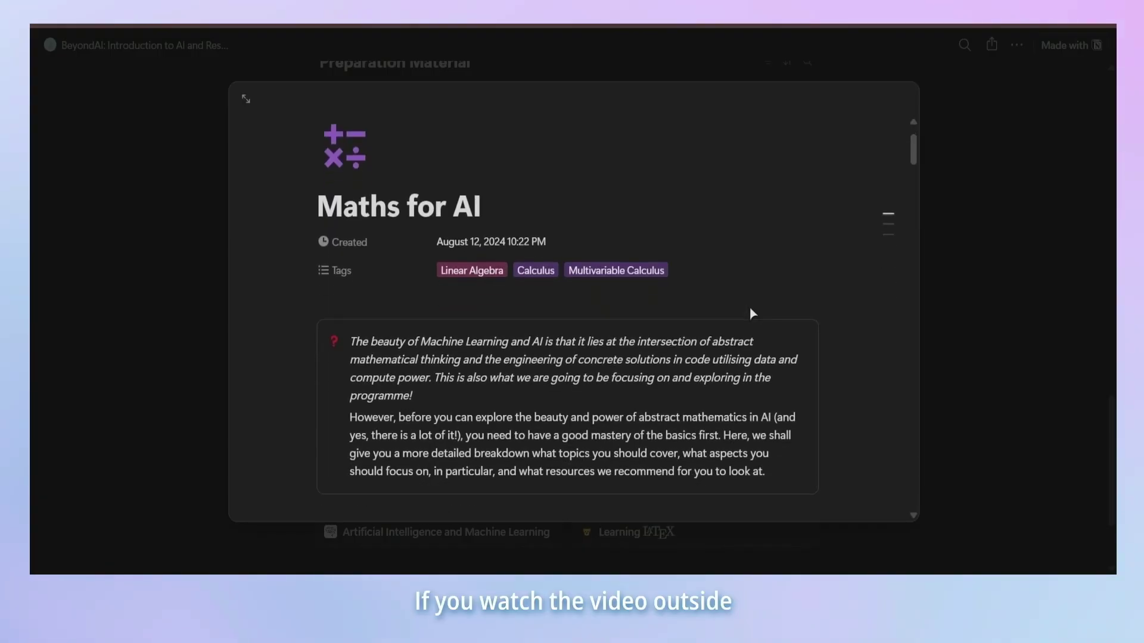
pyautogui.scroll(-5, 750, 308)
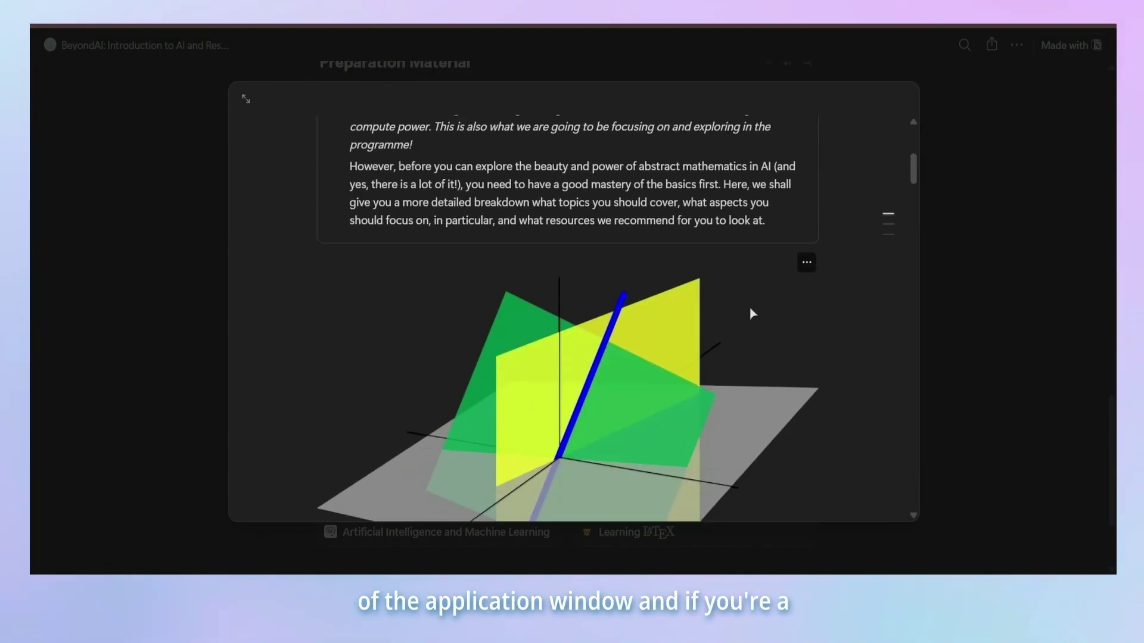
pyautogui.scroll(-8, 749, 308)
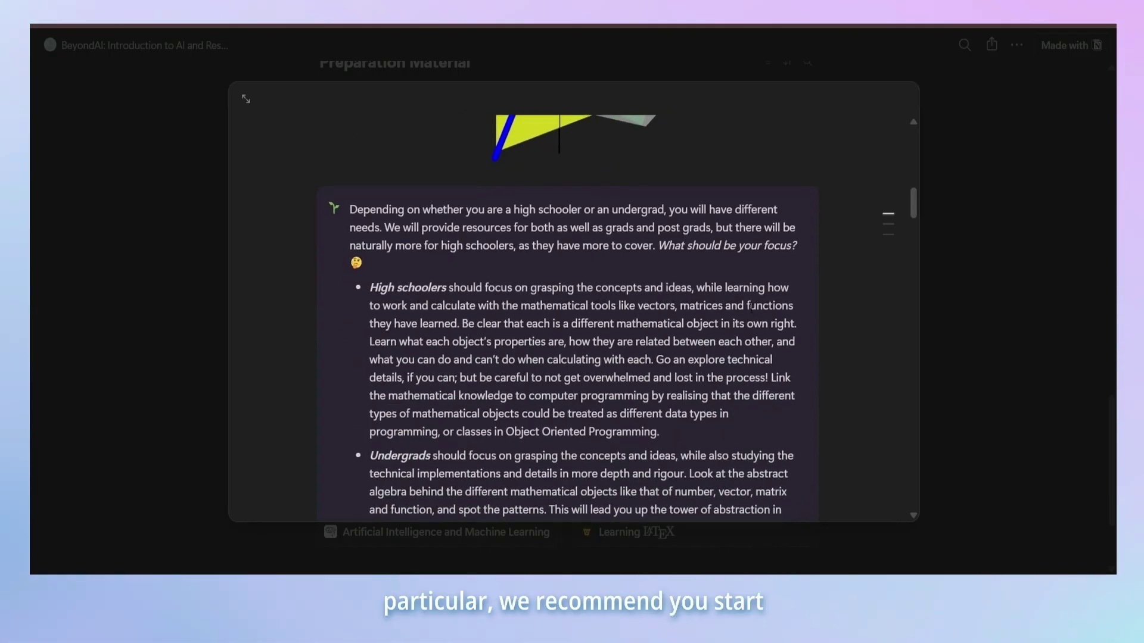
pyautogui.scroll(-10, 751, 309)
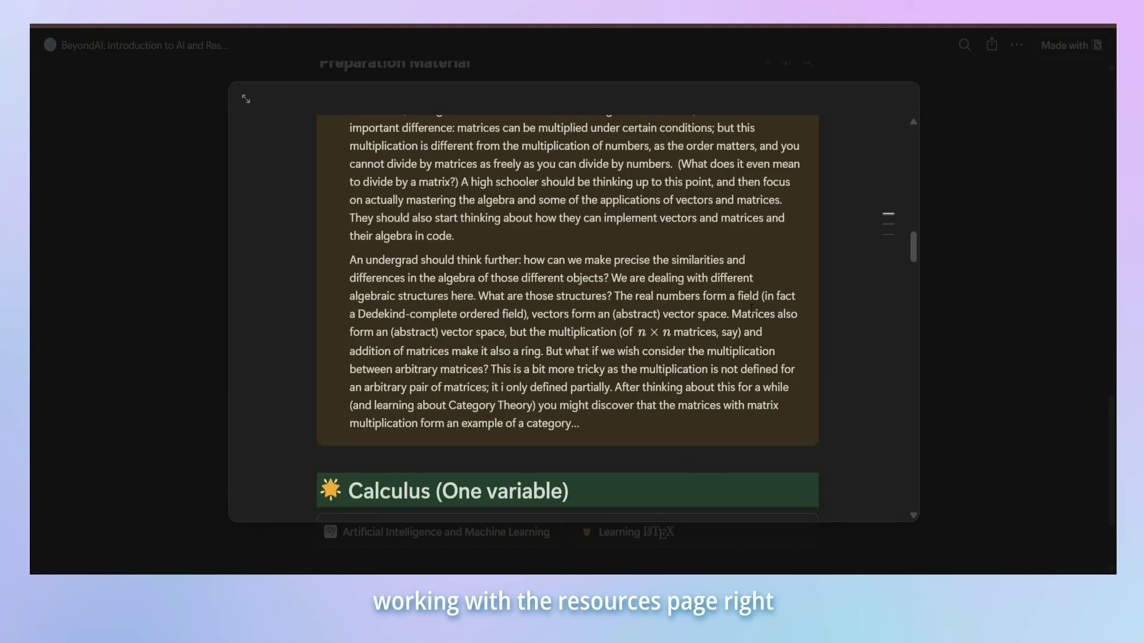
pyautogui.scroll(-14, 749, 308)
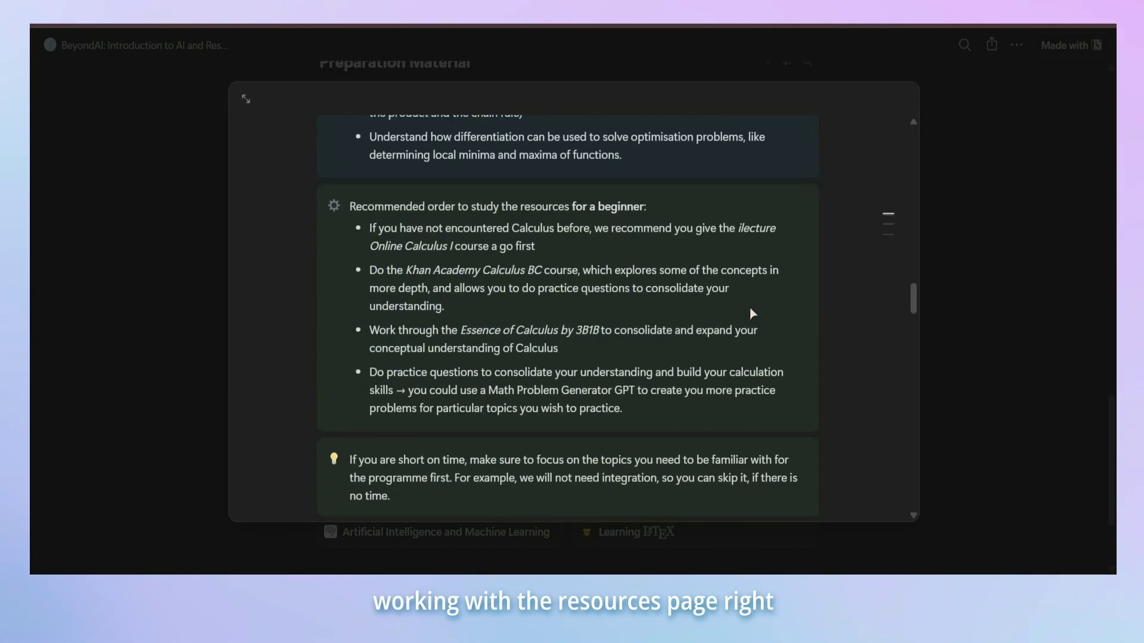
pyautogui.scroll(-5, 751, 307)
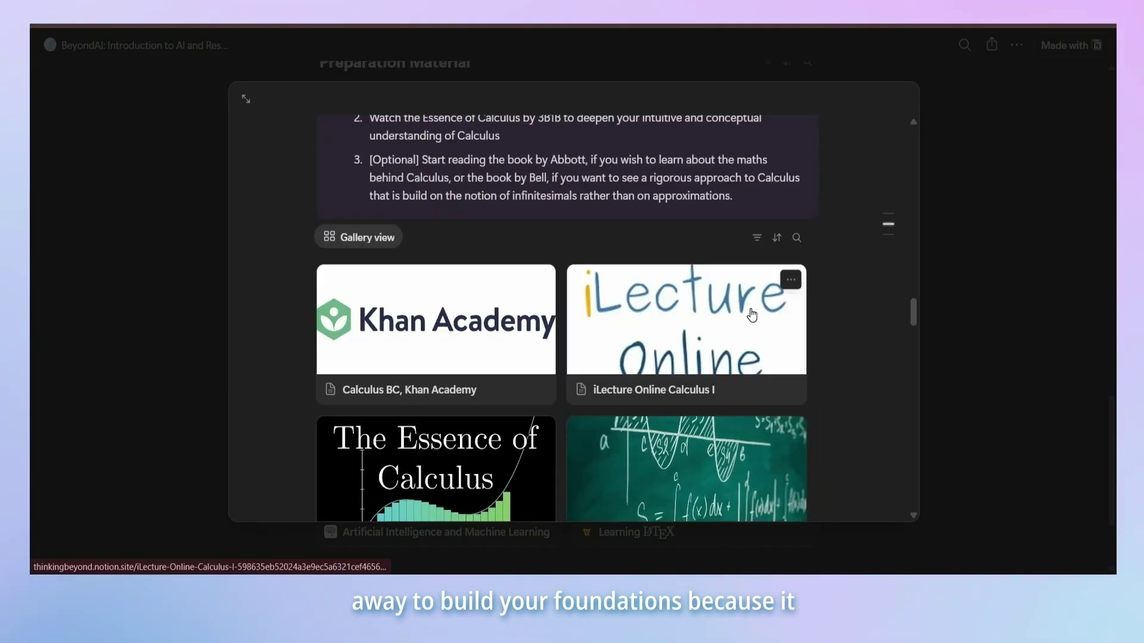
pyautogui.scroll(-1, 752, 314)
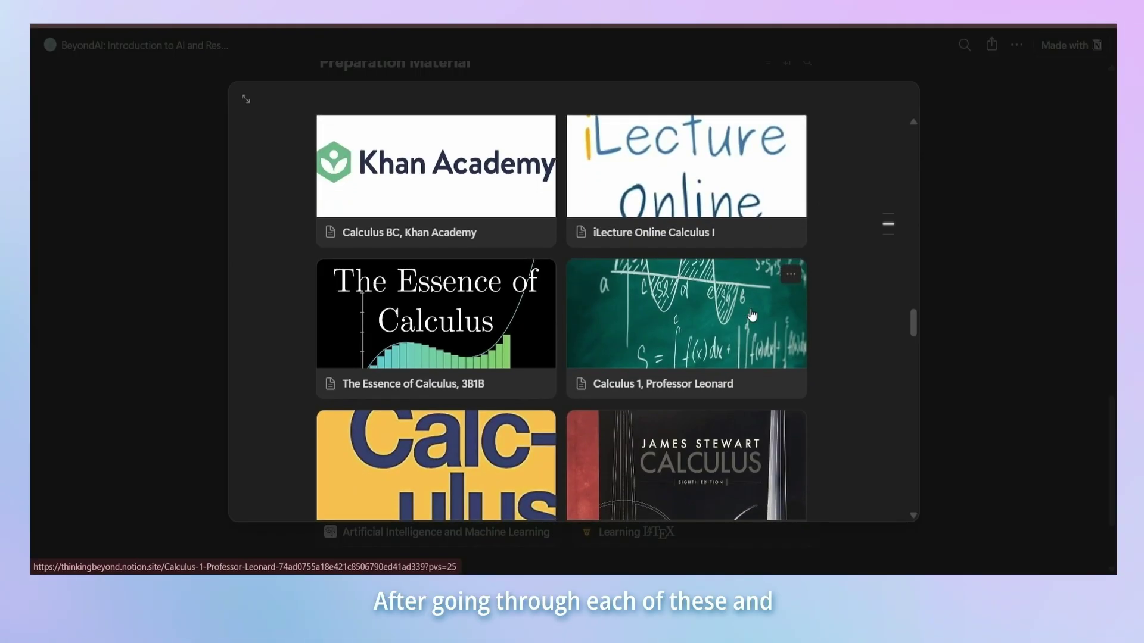
pyautogui.scroll(-2, 752, 314)
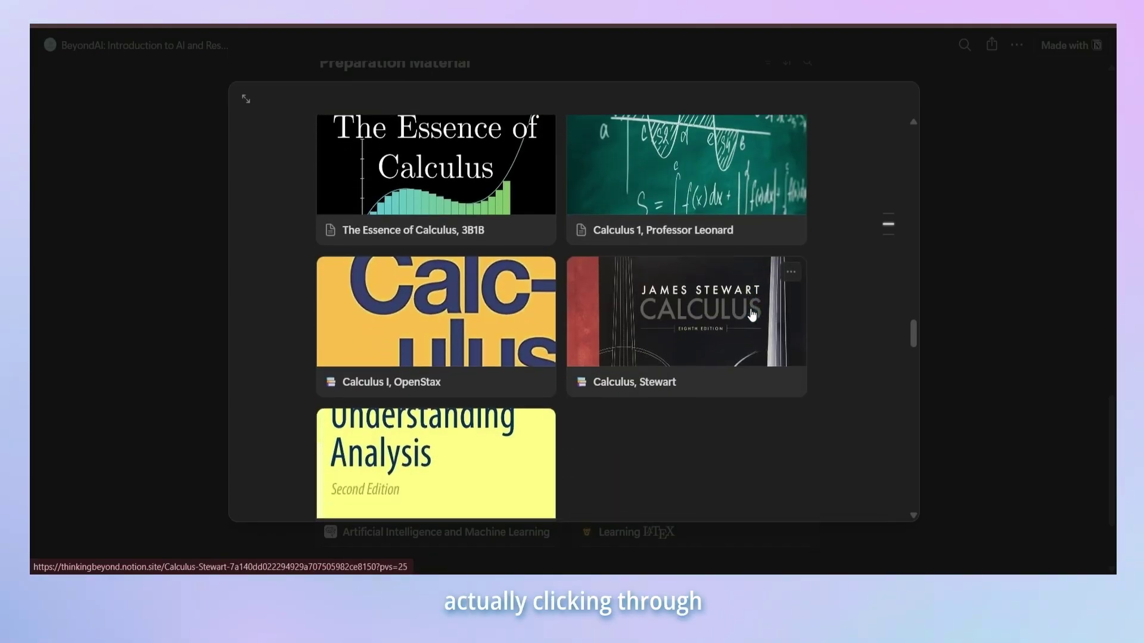
pyautogui.scroll(-3, 753, 316)
pyautogui.scroll(-10, 752, 314)
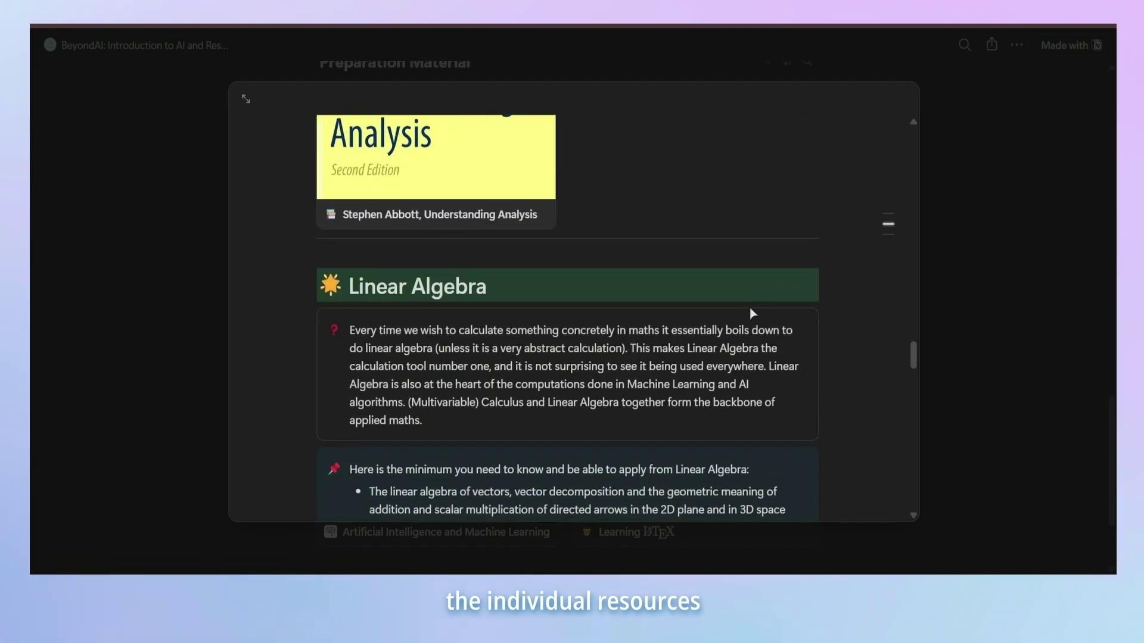
# - Browse down to the Multivariable Calculus resources, then close the Maths for AI preview
pyautogui.scroll(-8, 752, 314)
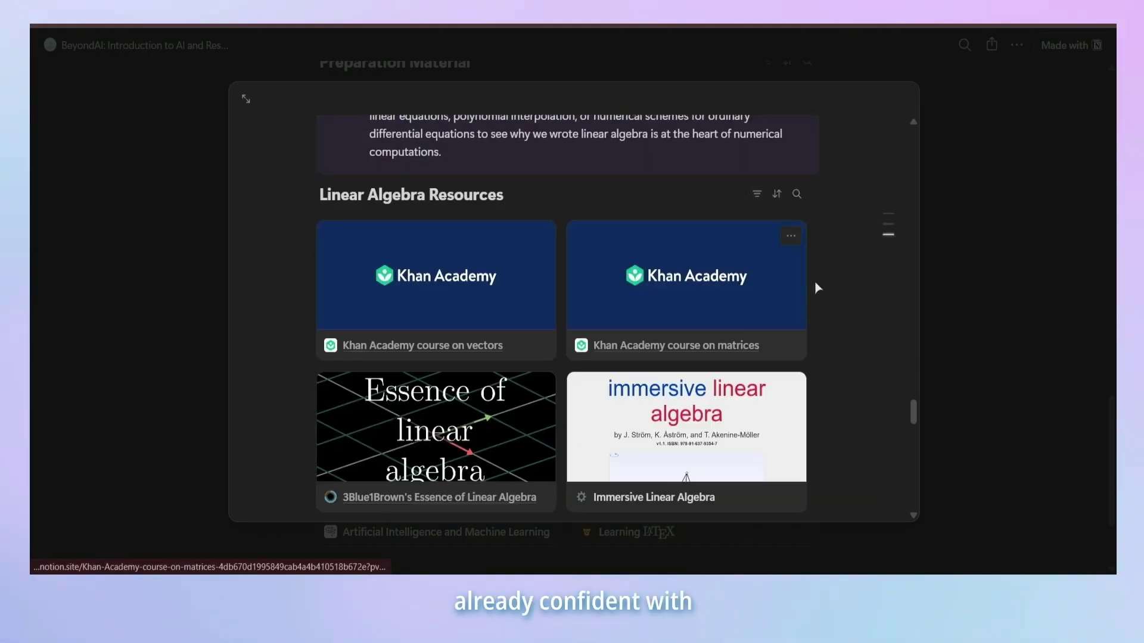
pyautogui.scroll(-3, 822, 289)
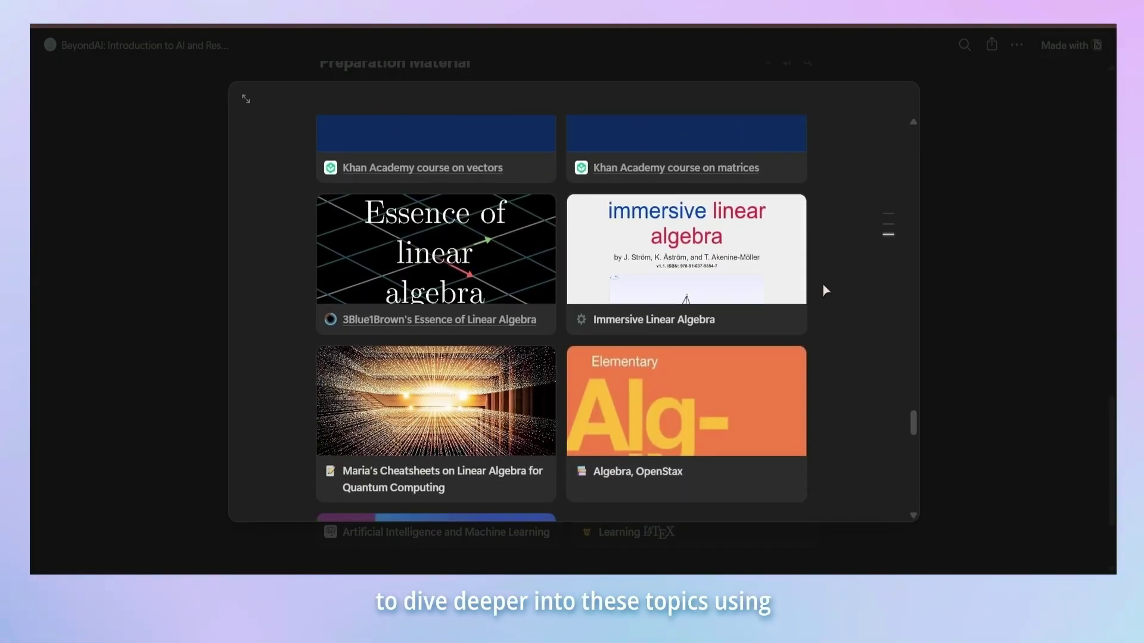
pyautogui.scroll(-3, 823, 284)
pyautogui.scroll(-15, 823, 284)
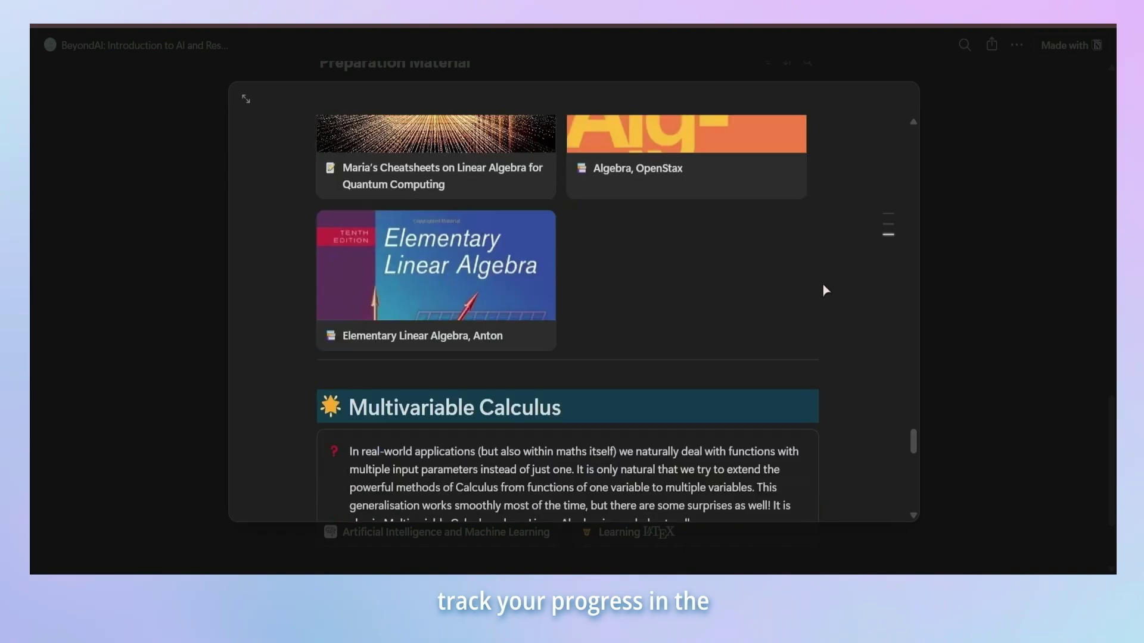
pyautogui.scroll(-6, 823, 284)
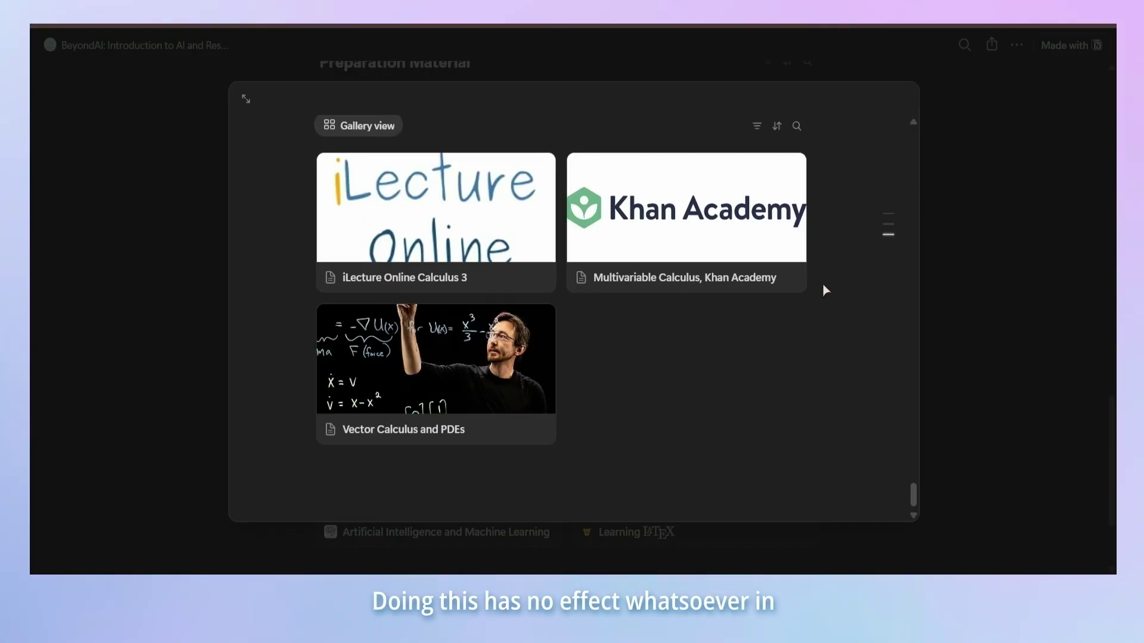
pyautogui.scroll(-1, 824, 284)
pyautogui.scroll(5, 824, 284)
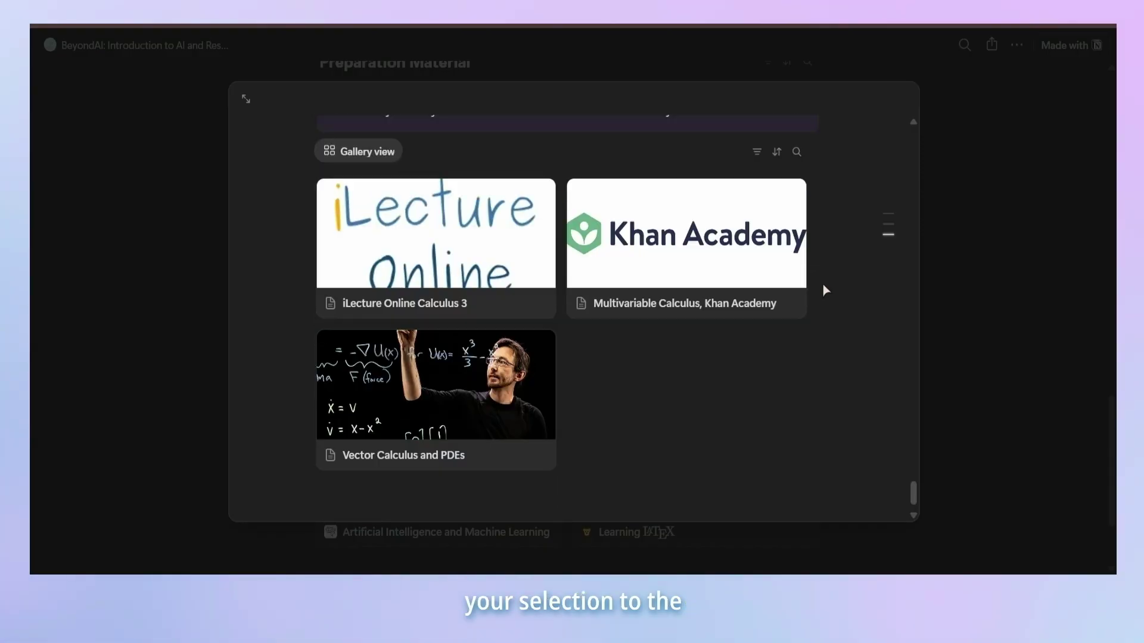
pyautogui.scroll(10, 823, 284)
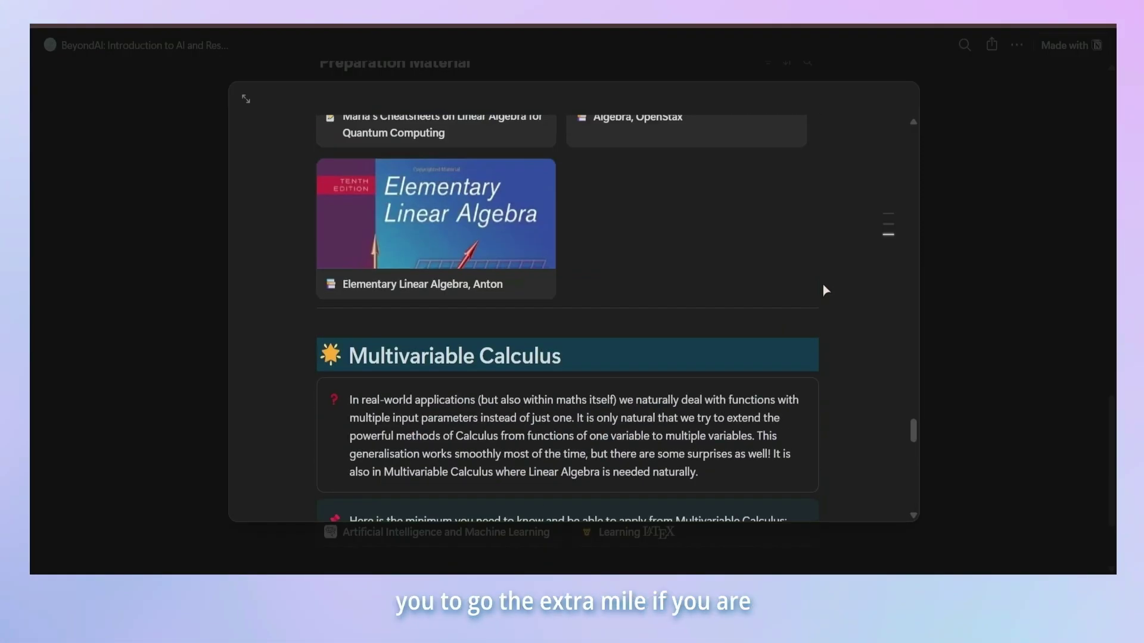
pyautogui.click(963, 212)
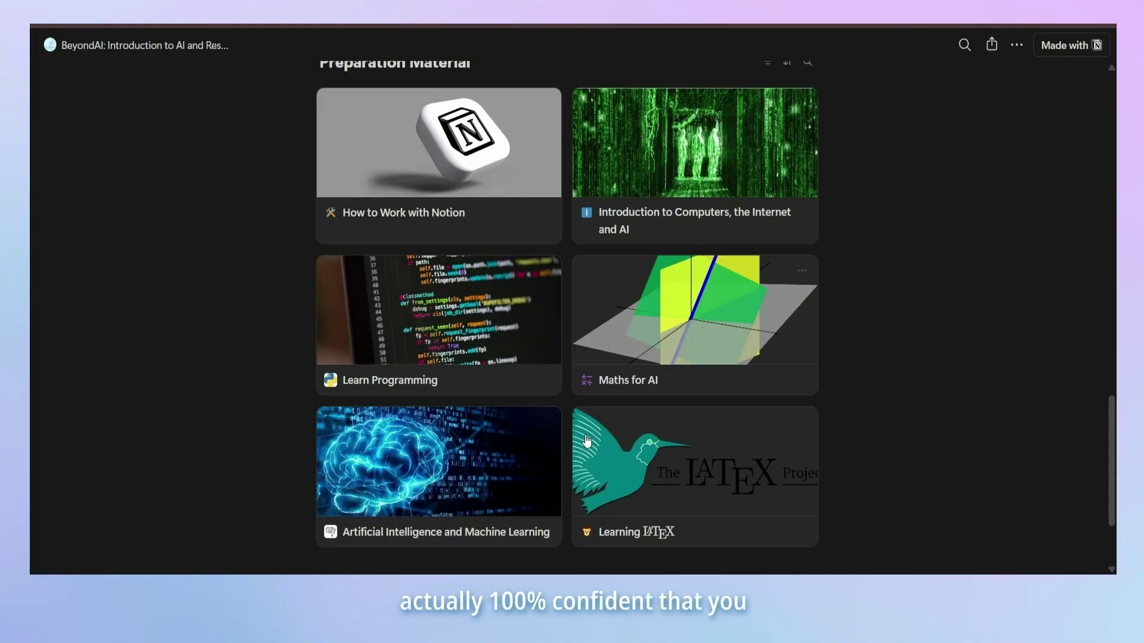
# - Open the Learn Programming card and browse its Karel and coding-game resources
pyautogui.click(473, 328)
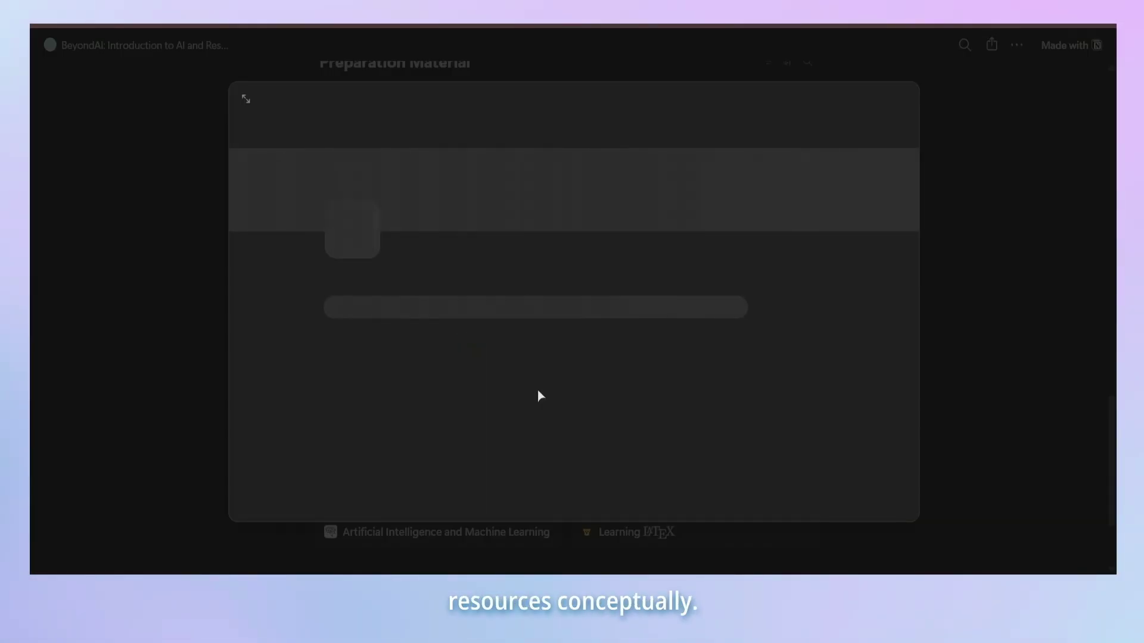
pyautogui.scroll(-7, 539, 392)
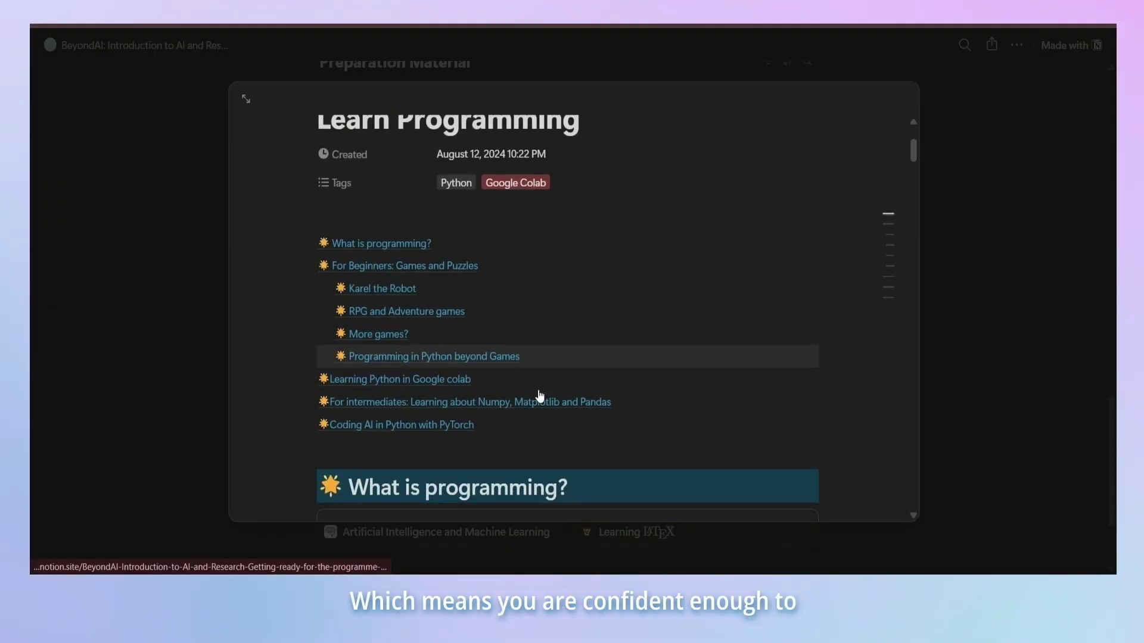
pyautogui.scroll(-15, 540, 391)
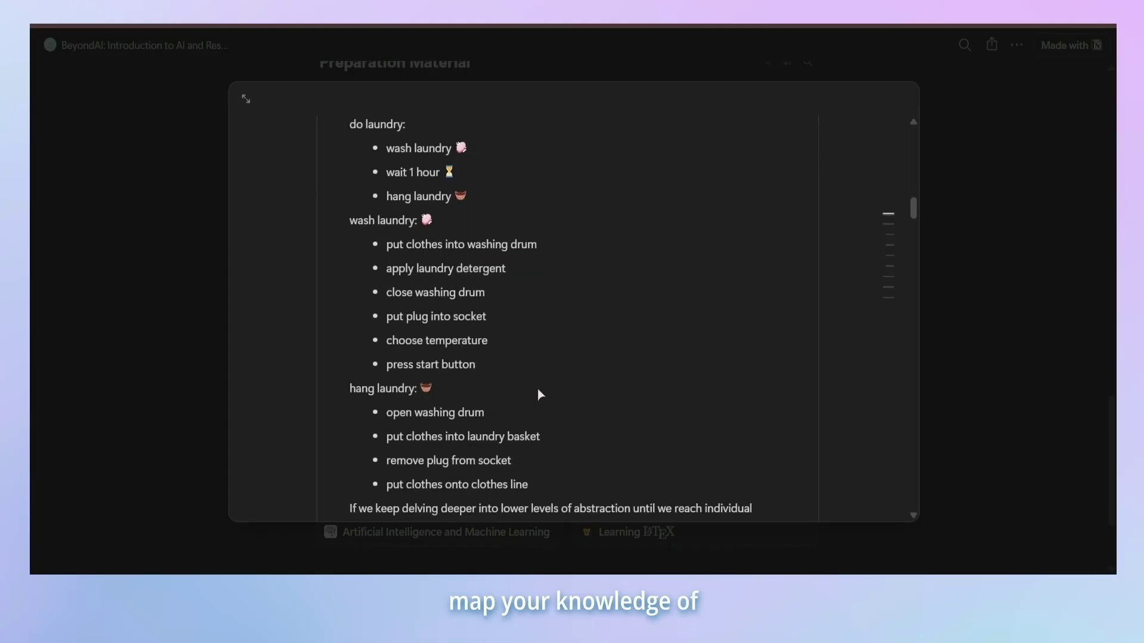
pyautogui.scroll(-10, 540, 390)
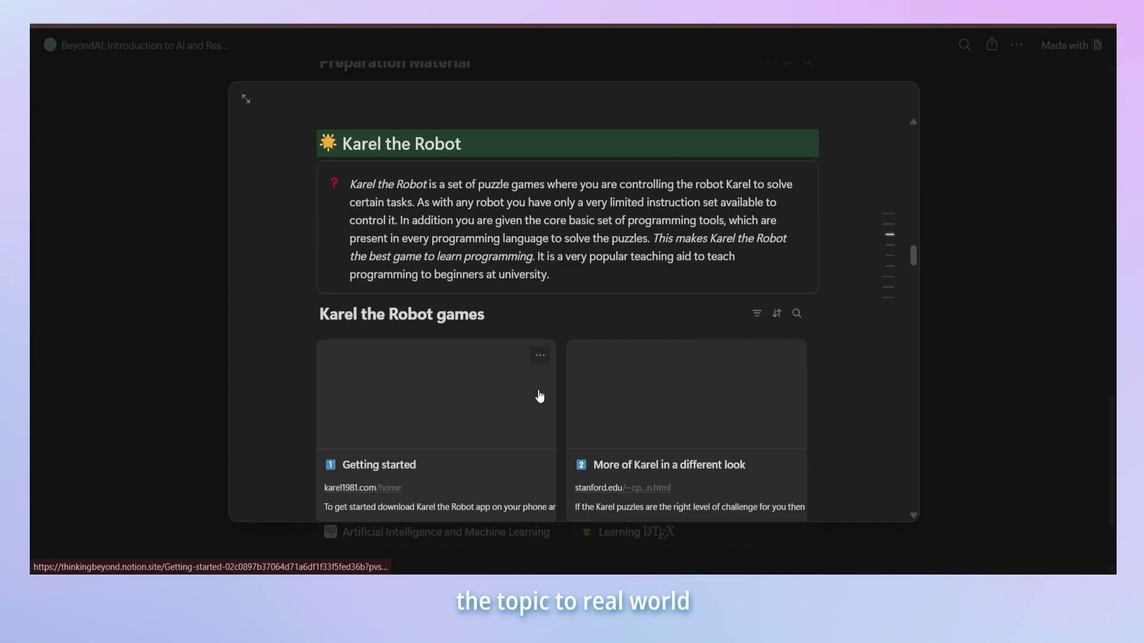
pyautogui.scroll(-8, 540, 393)
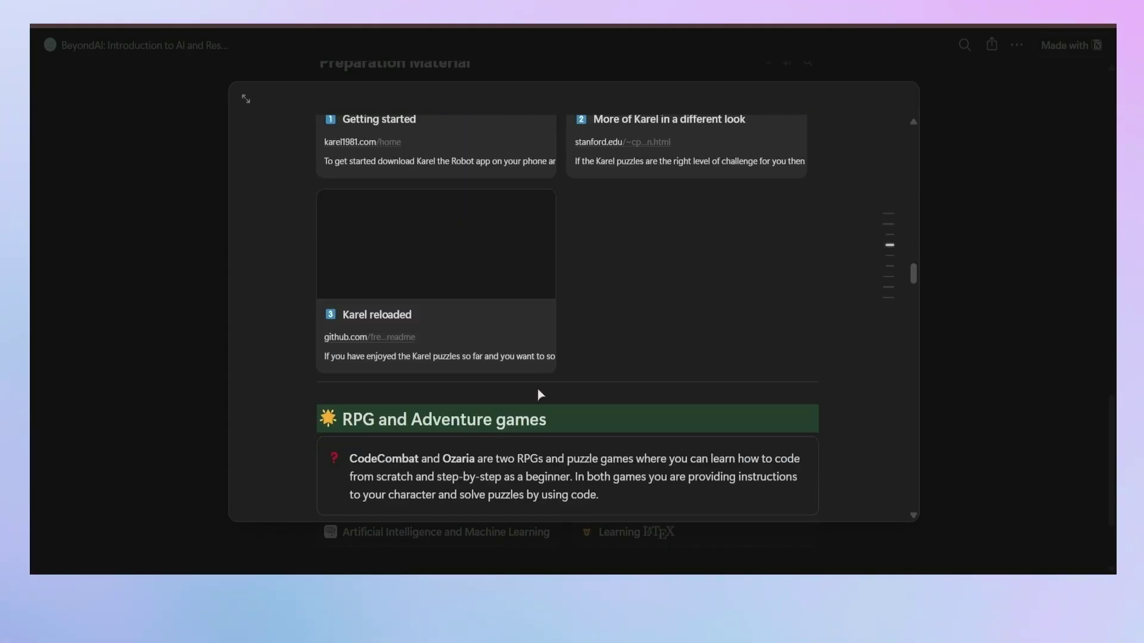
pyautogui.scroll(-9, 539, 390)
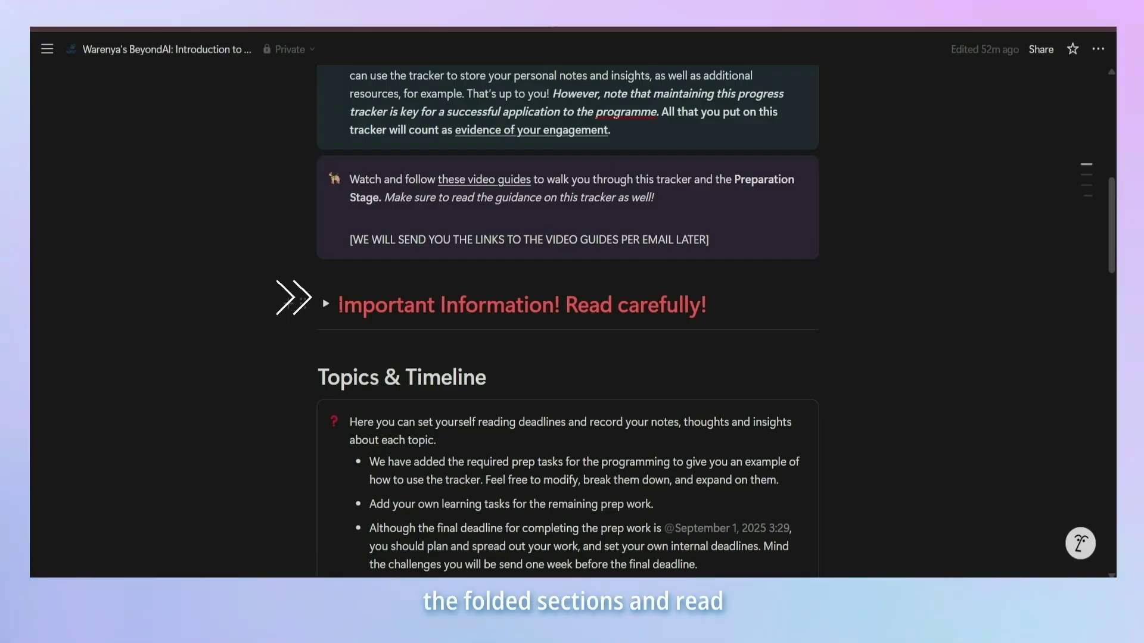
# - Expand Important Information and read down to the three-topic Topics & Timeline table
pyautogui.click(325, 306)
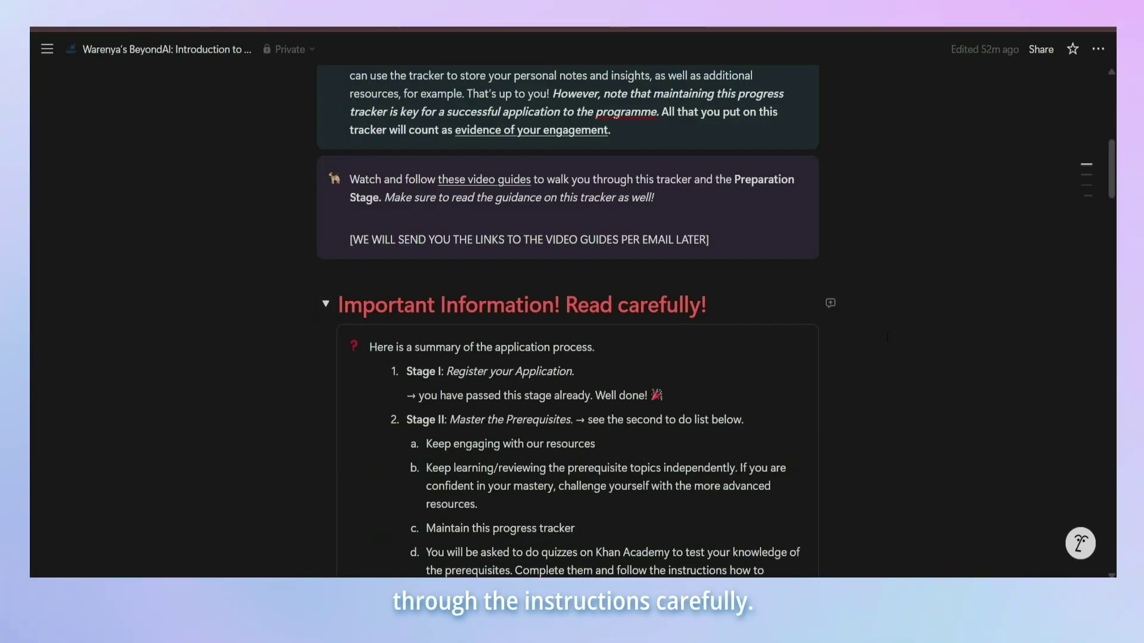
pyautogui.scroll(-4, 890, 340)
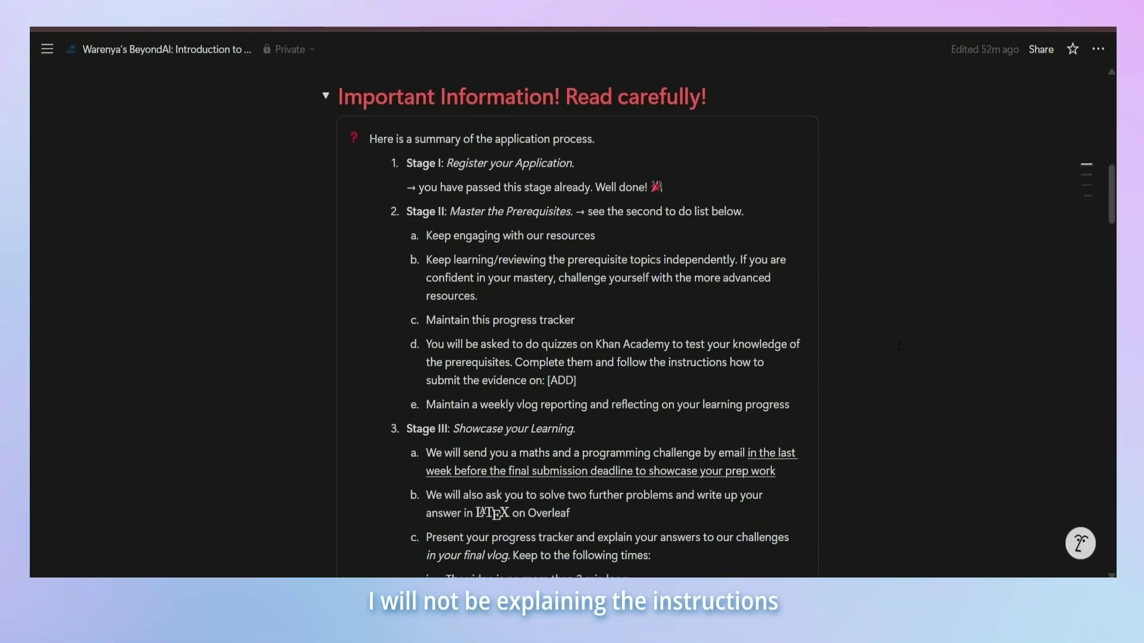
pyautogui.scroll(-1, 899, 346)
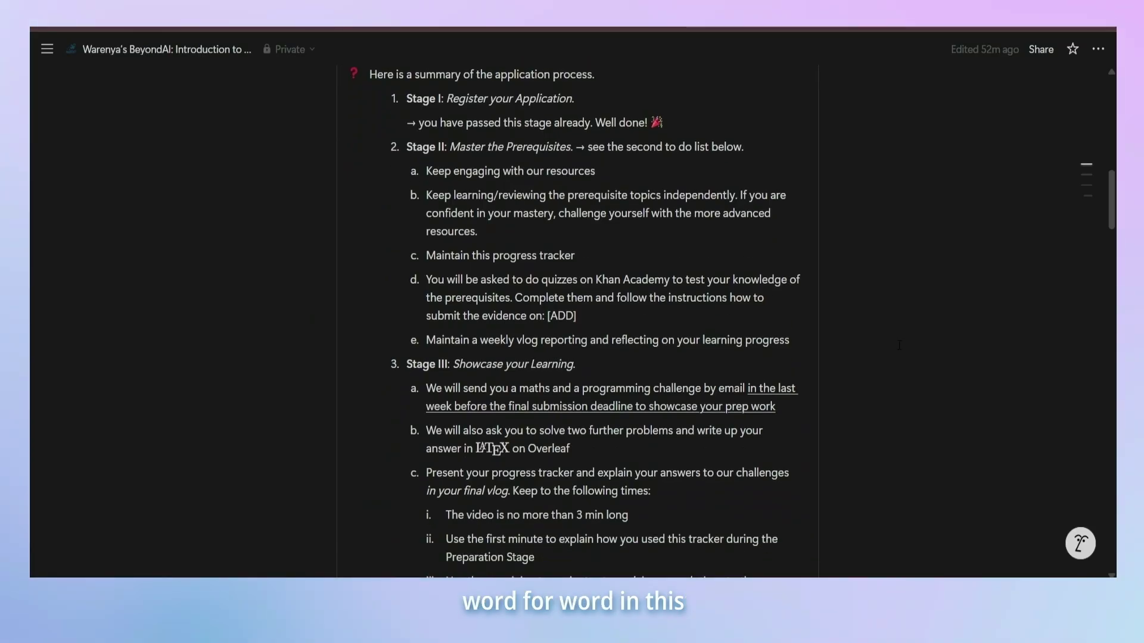
pyautogui.scroll(-7, 899, 346)
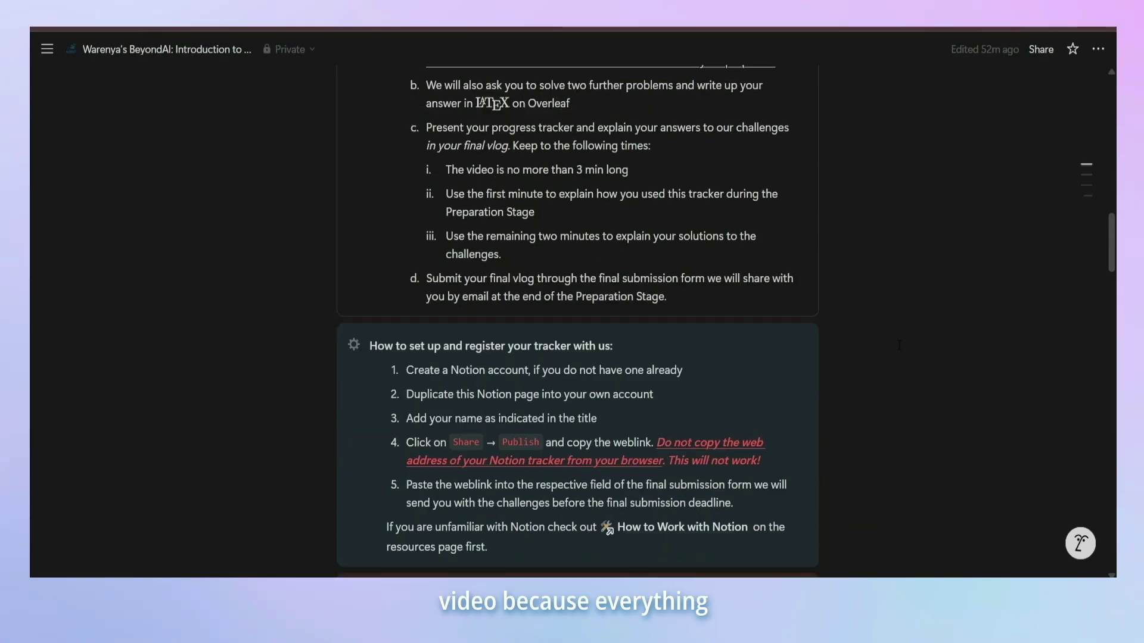
pyautogui.scroll(-8, 899, 345)
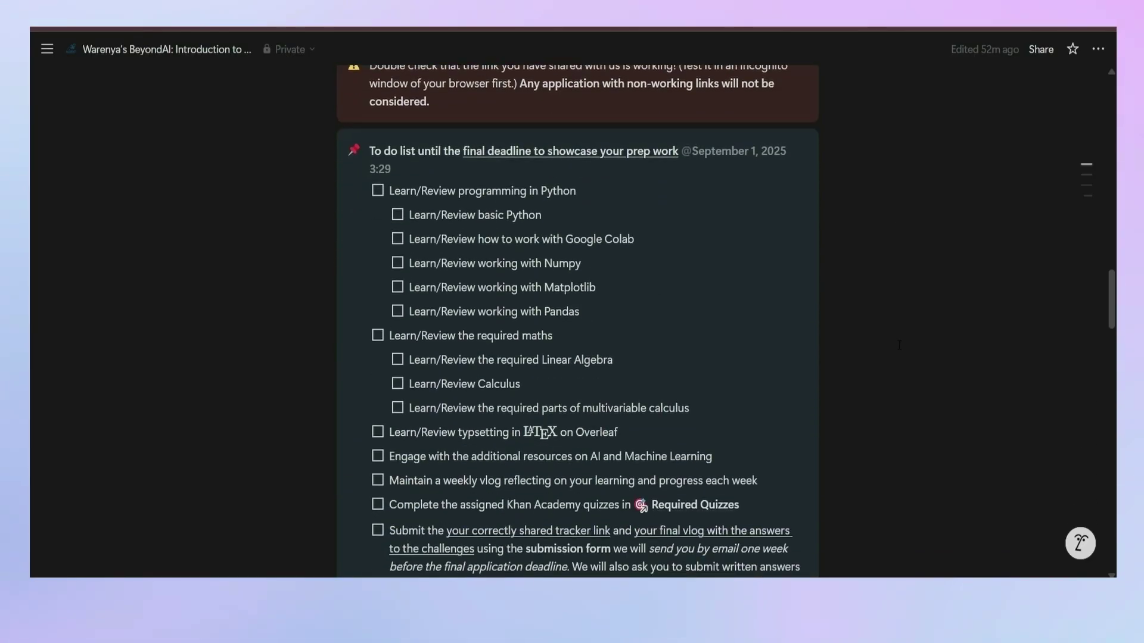
pyautogui.scroll(-2, 898, 346)
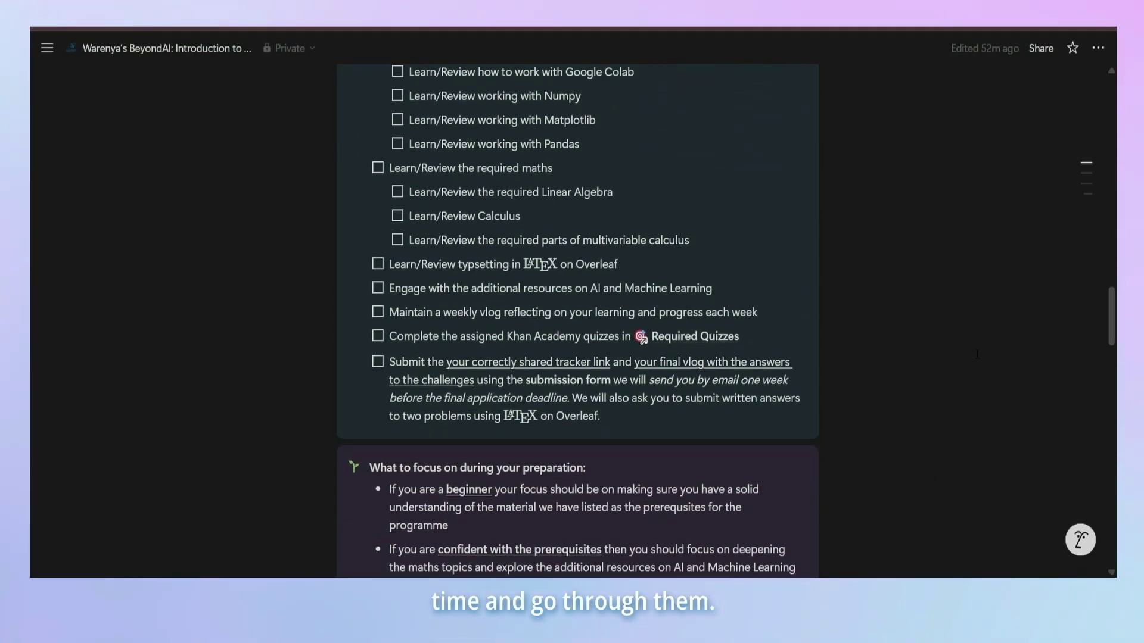
pyautogui.scroll(-8, 977, 354)
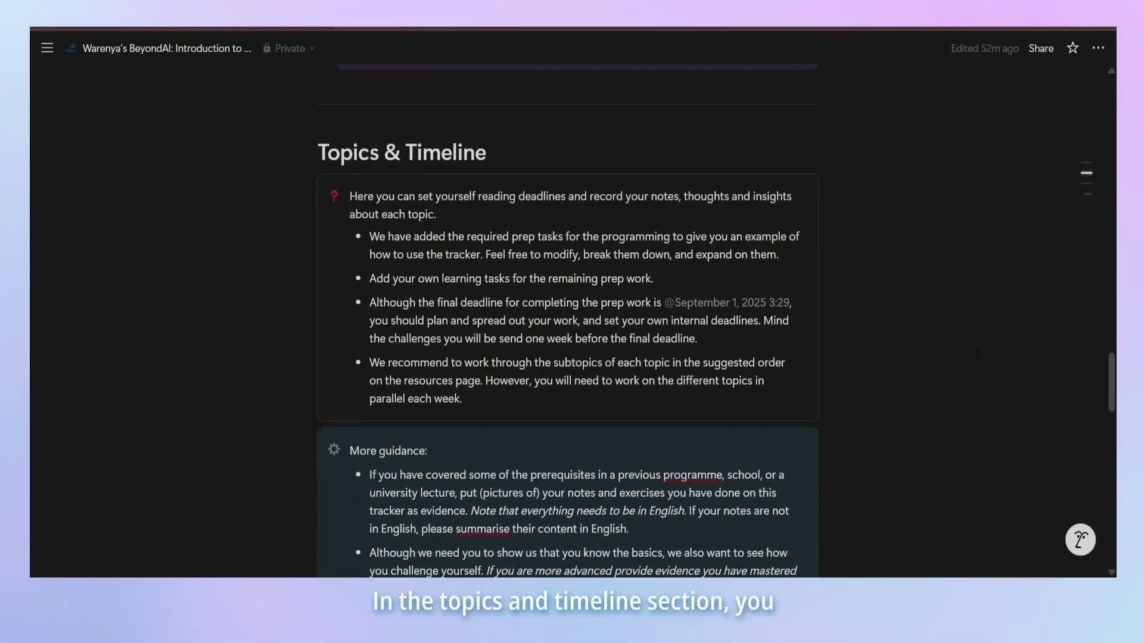
pyautogui.scroll(-10, 977, 354)
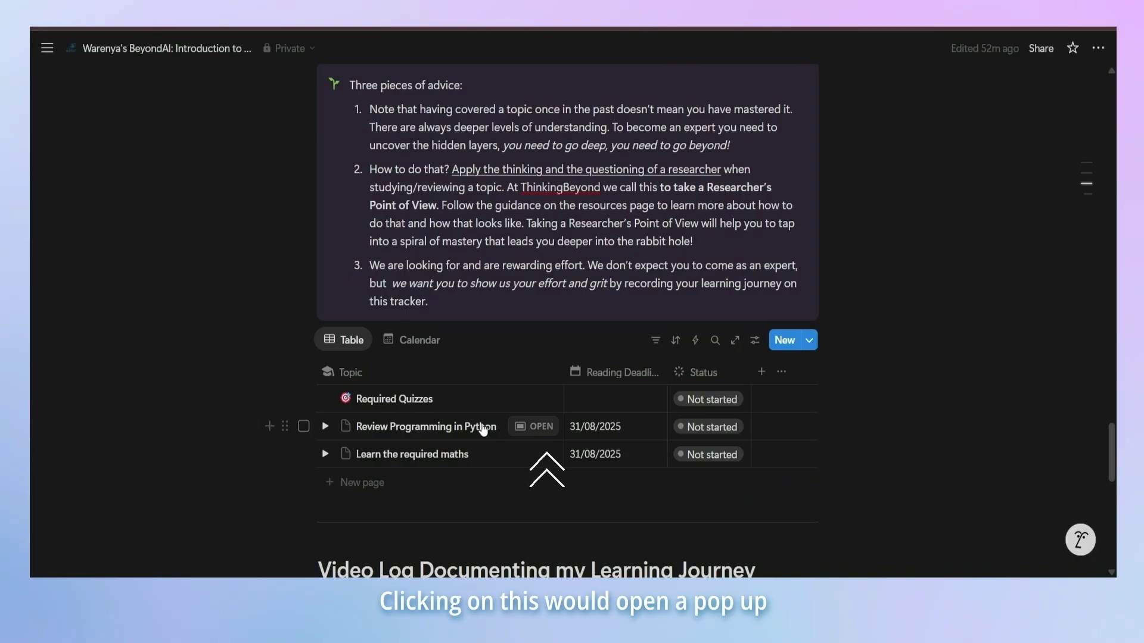
# - Open the Review Programming in Python topic and type 'Notes on the topic.' in its body
pyautogui.click(526, 426)
pyautogui.scroll(-2, 526, 425)
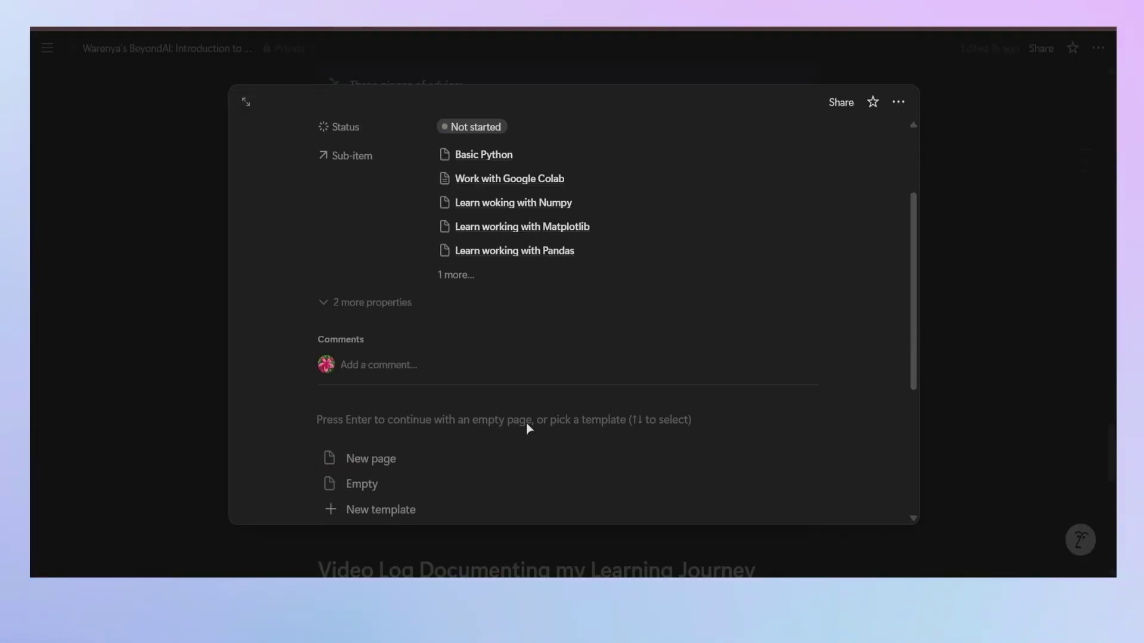
pyautogui.click(506, 420)
pyautogui.write('Notes on the topic.')
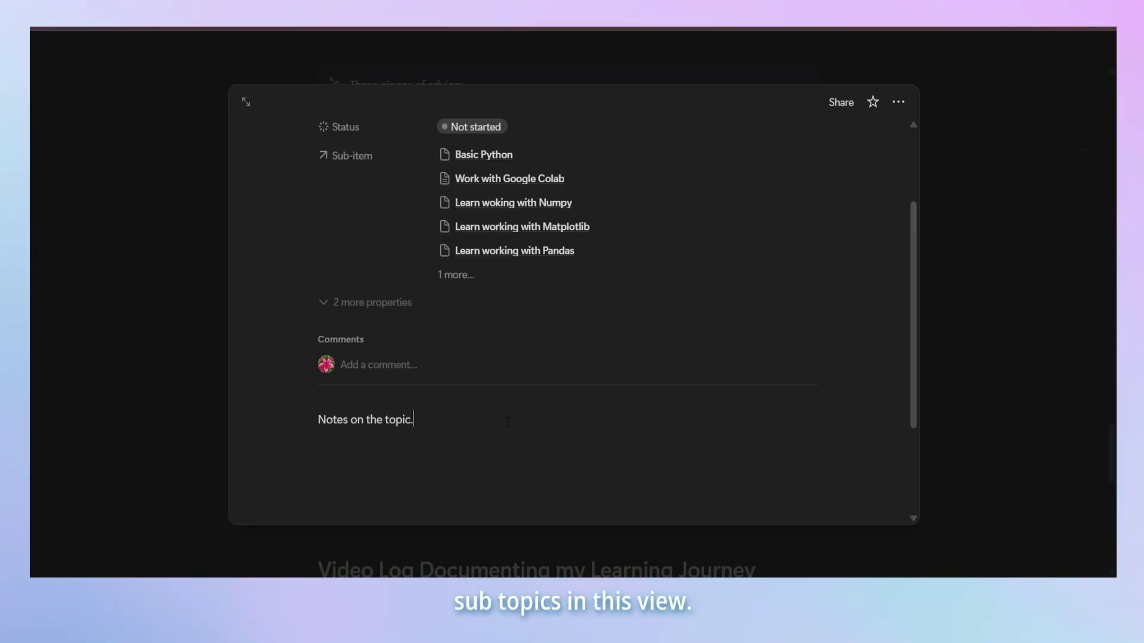
pyautogui.scroll(1, 507, 424)
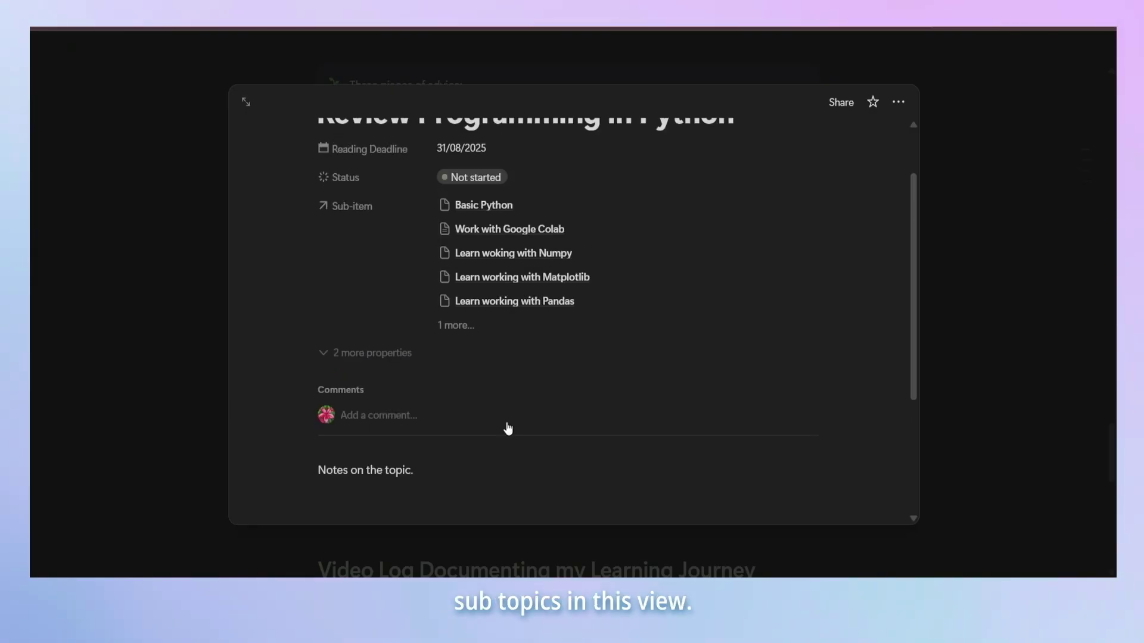
# - Open Learn working with Matplotlib and set its status to Currently reading
pyautogui.click(495, 277)
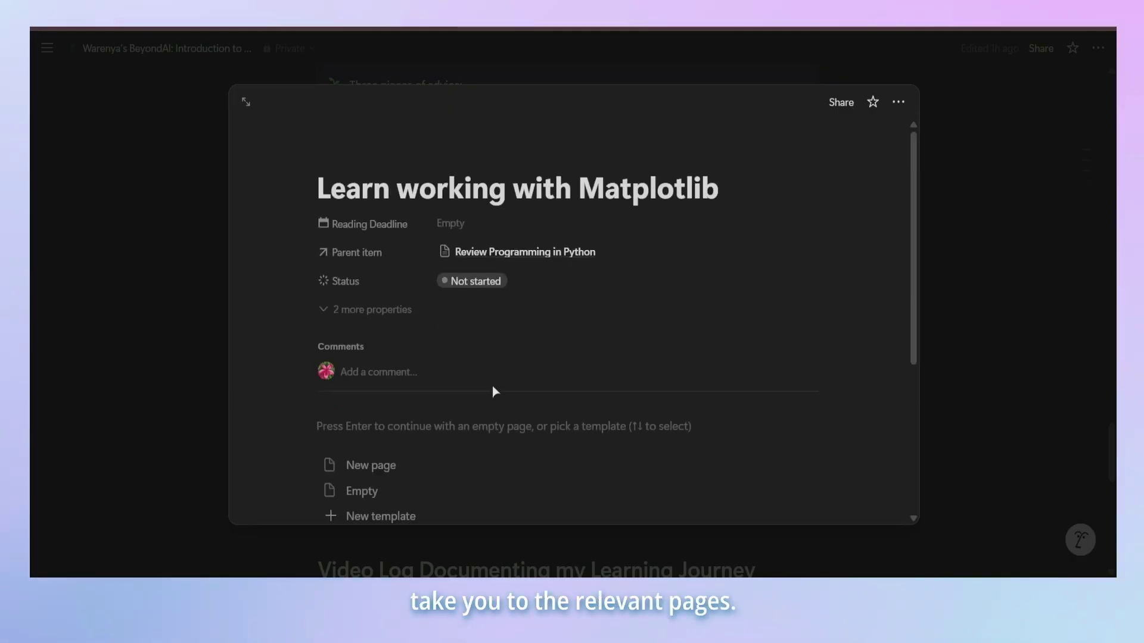
pyautogui.scroll(-1, 492, 391)
pyautogui.click(447, 396)
pyautogui.click(478, 254)
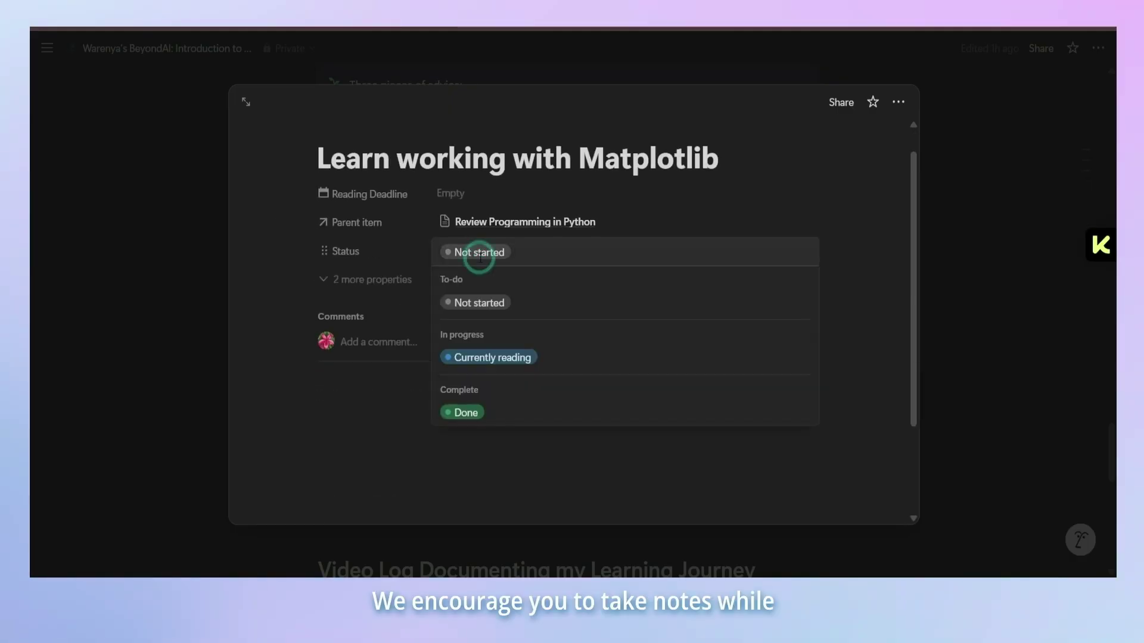
pyautogui.click(494, 357)
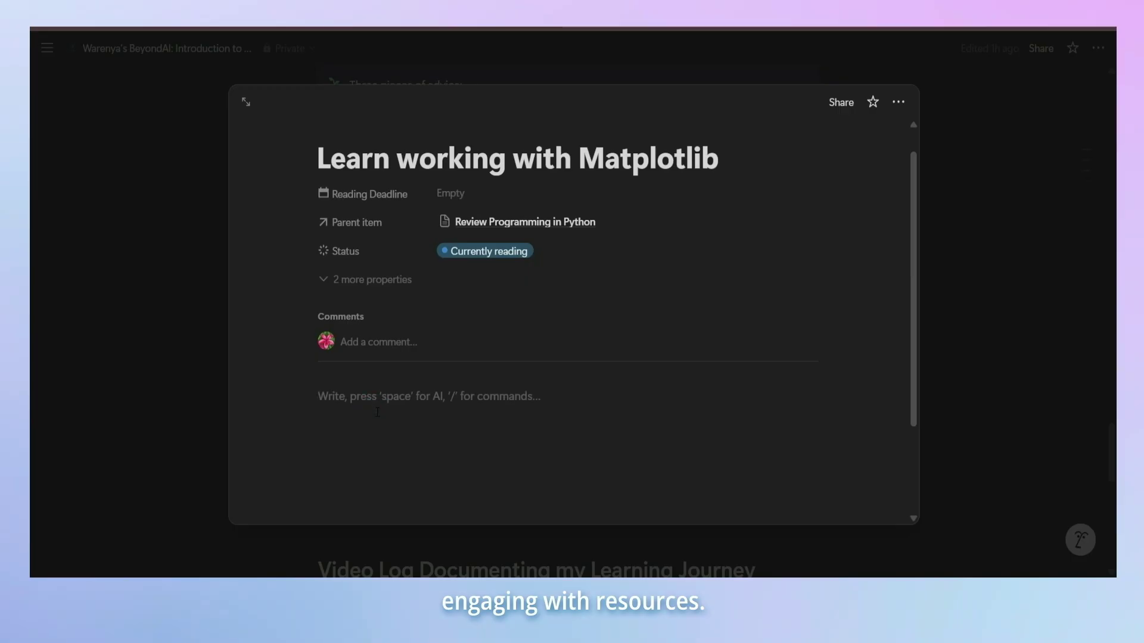
# - Add bullets for new things learned, how knowledge maps, and questions you might get
pyautogui.write('-')
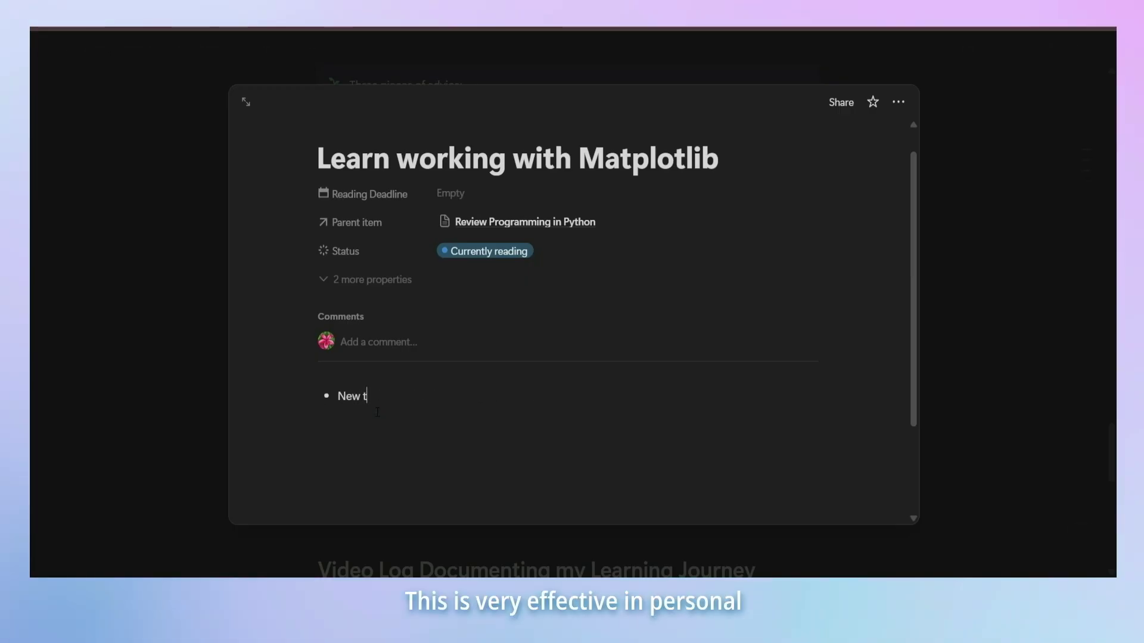
pyautogui.write(" New things you've learn")
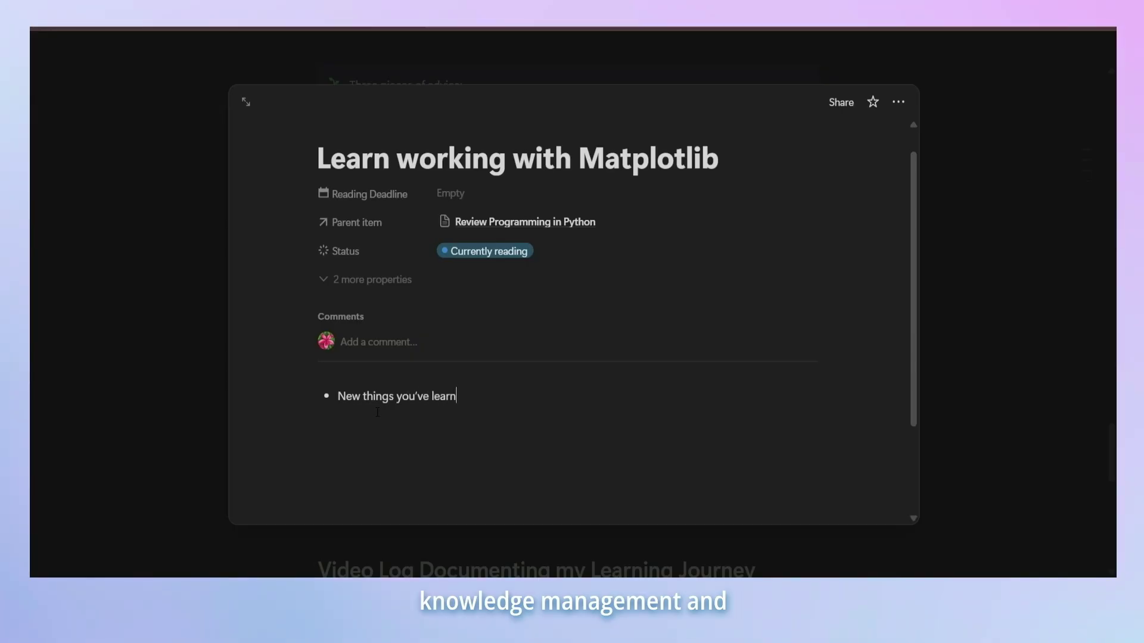
pyautogui.write('er')
pyautogui.write('H')
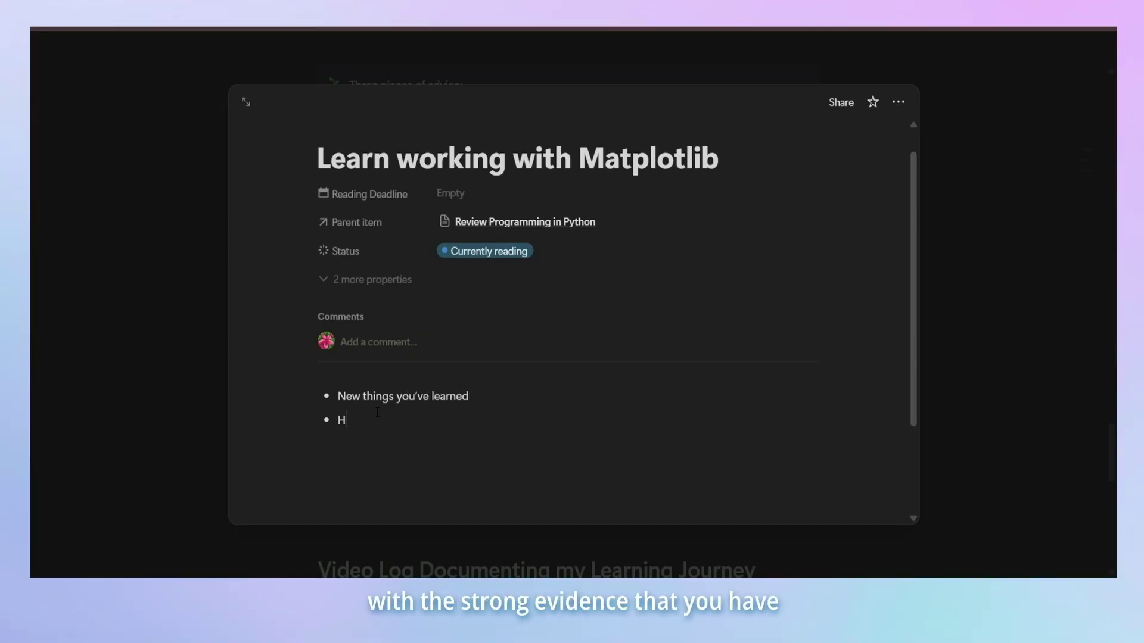
pyautogui.write('ow this knowledge map')
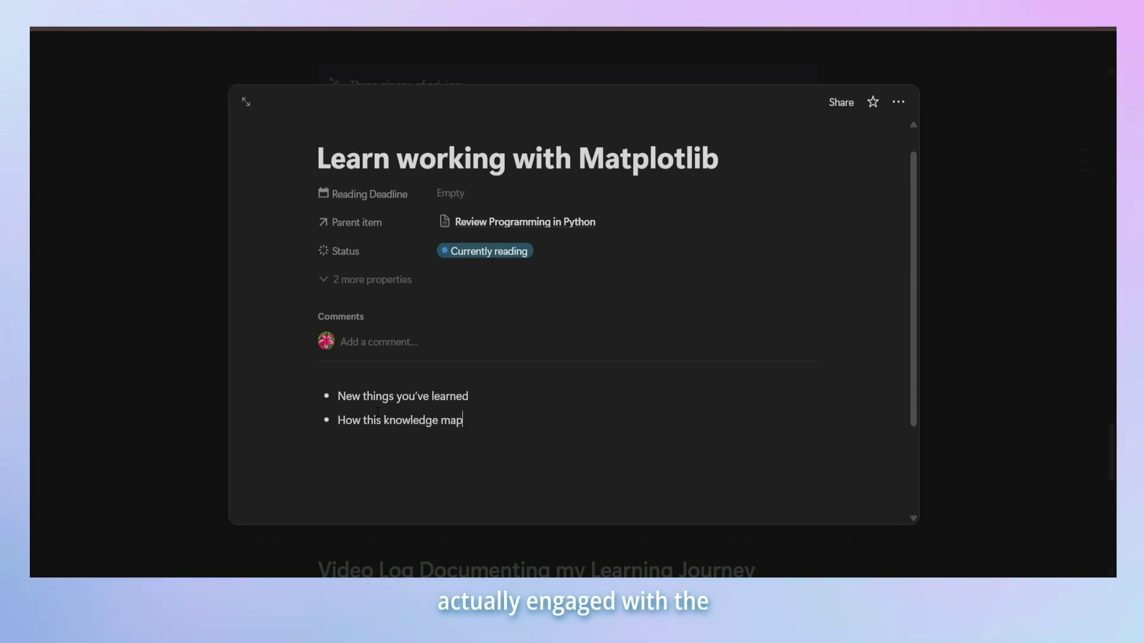
pyautogui.write('s to what you al')
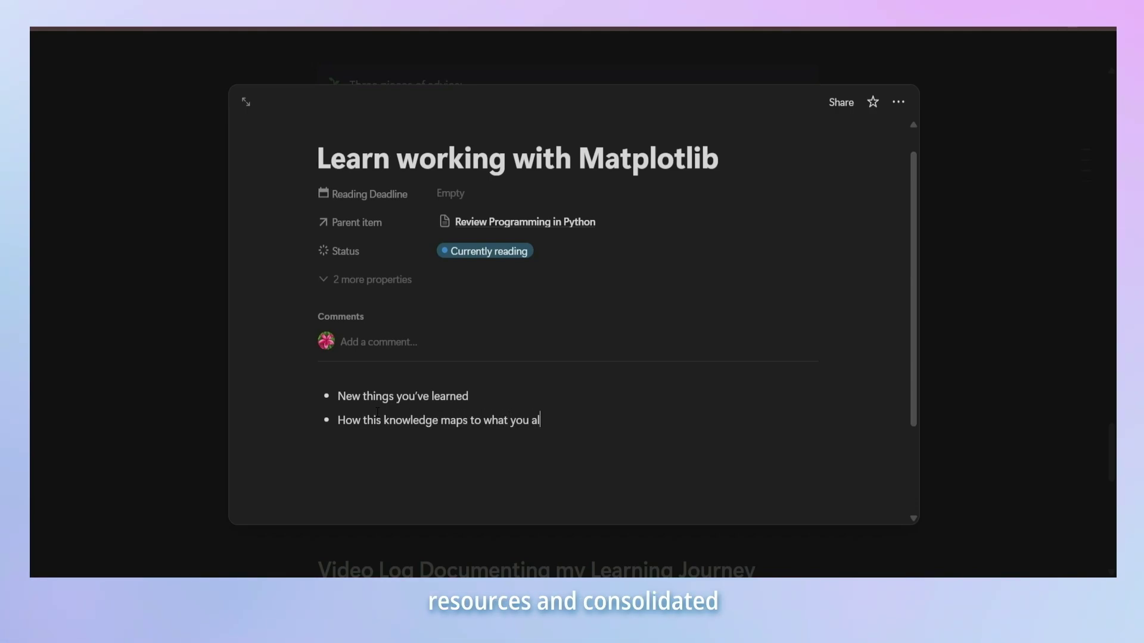
pyautogui.write('ready know')
pyautogui.press('Return')
pyautogui.write('Q')
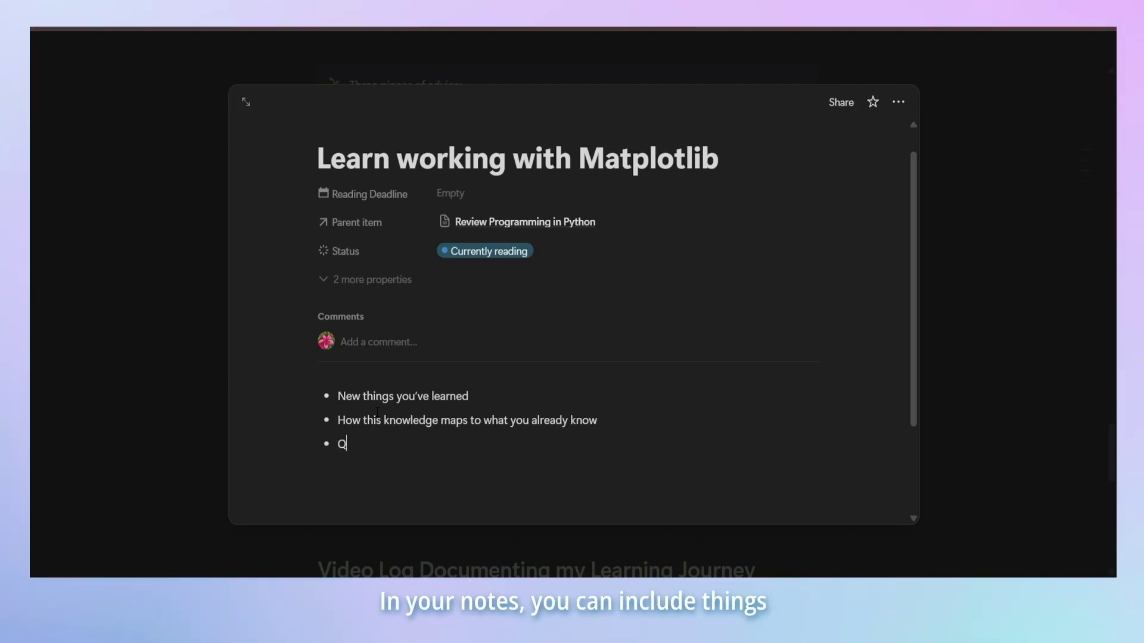
pyautogui.write('uestions you m')
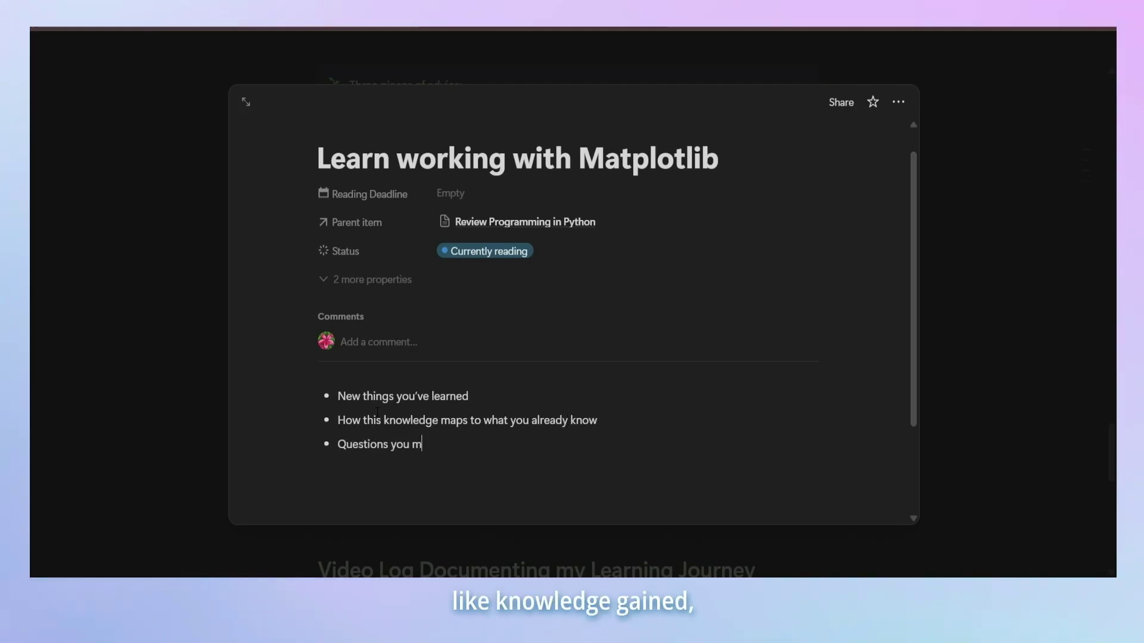
pyautogui.write('ight ')
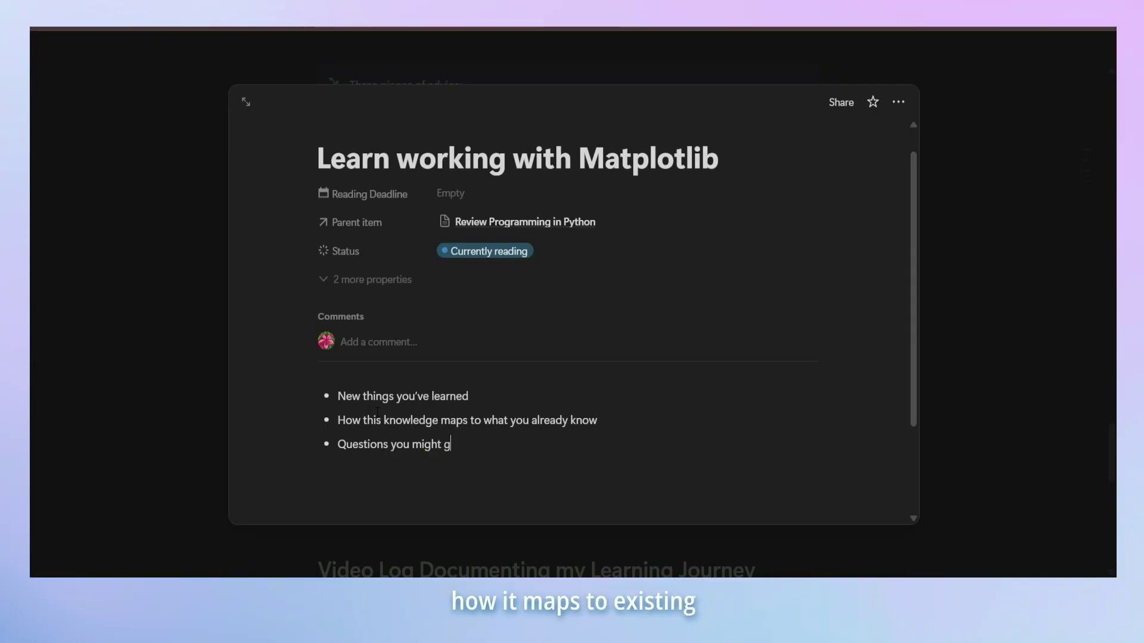
pyautogui.write('g')
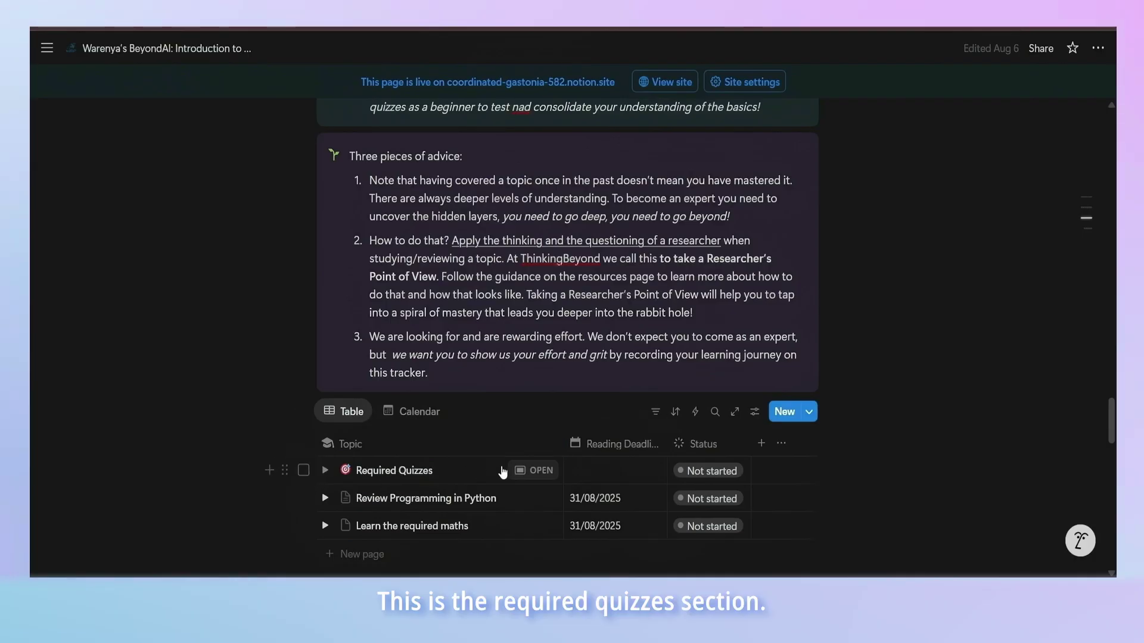
# - In Required Quizzes, add a plain 'Attach screenshot here' line under Variables in Programming in Python
pyautogui.click(525, 471)
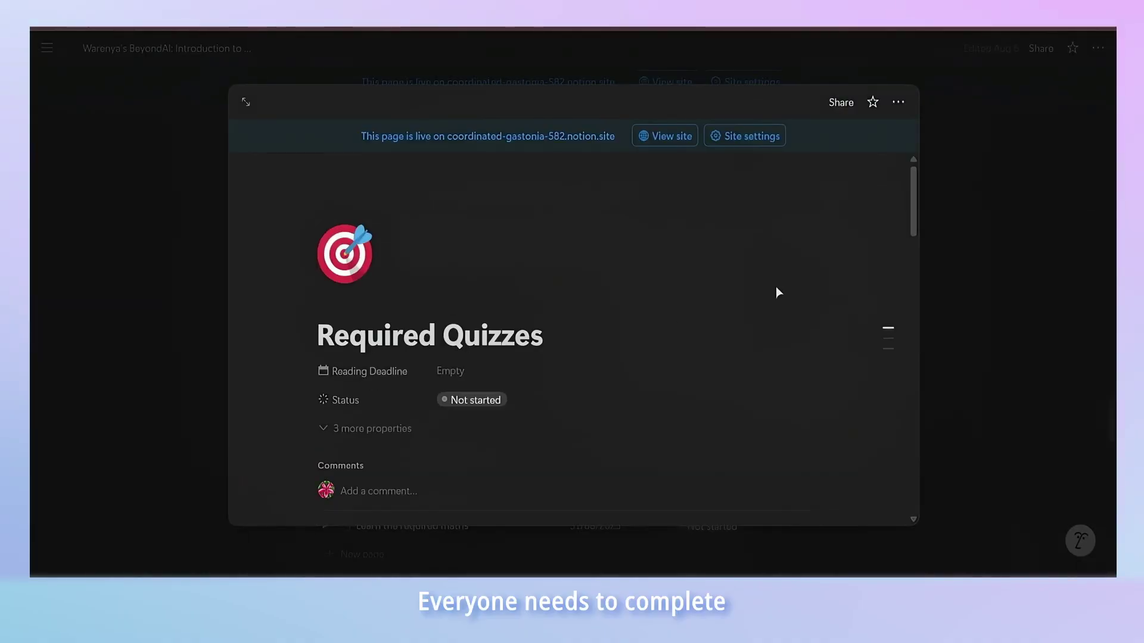
pyautogui.scroll(-15, 776, 287)
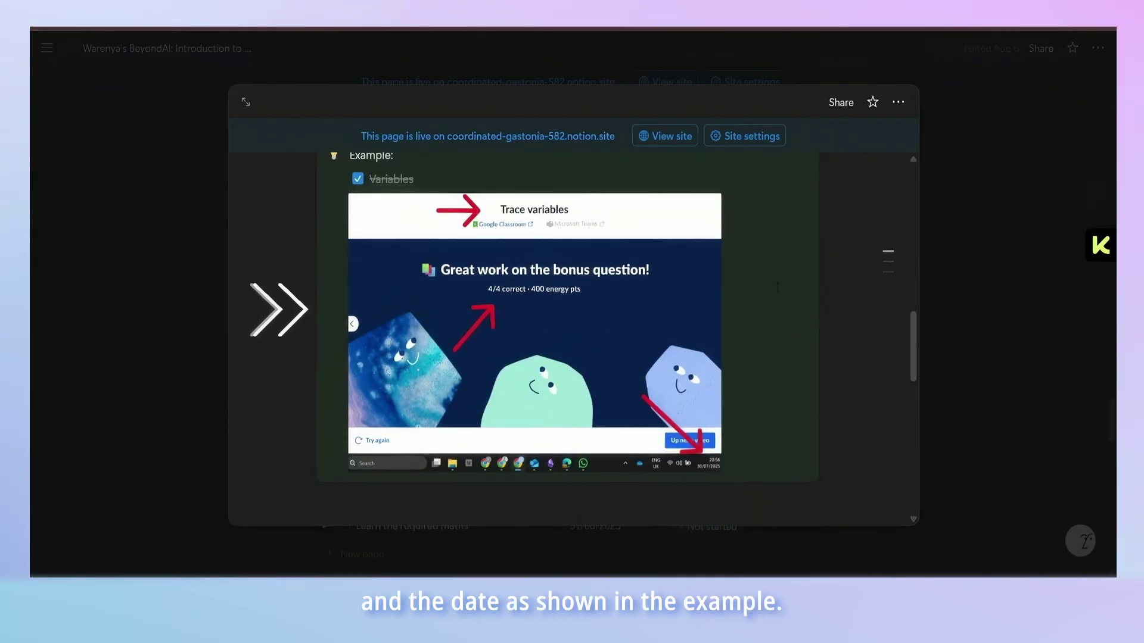
pyautogui.scroll(-6, 778, 287)
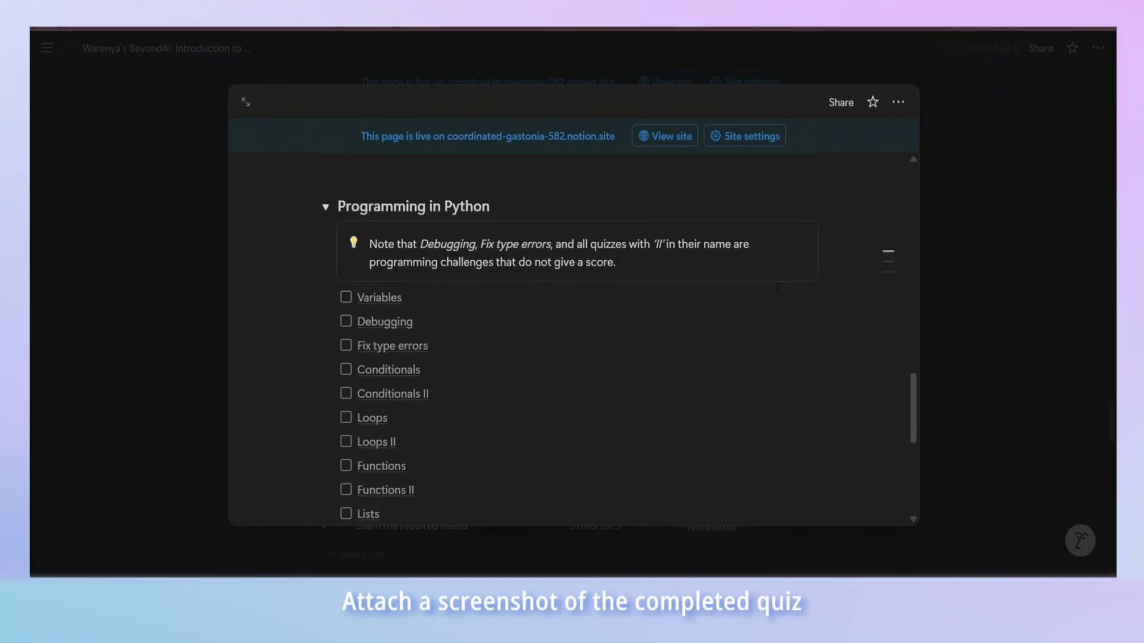
pyautogui.press('Return')
pyautogui.press('BackSpace')
pyautogui.write('Attach ')
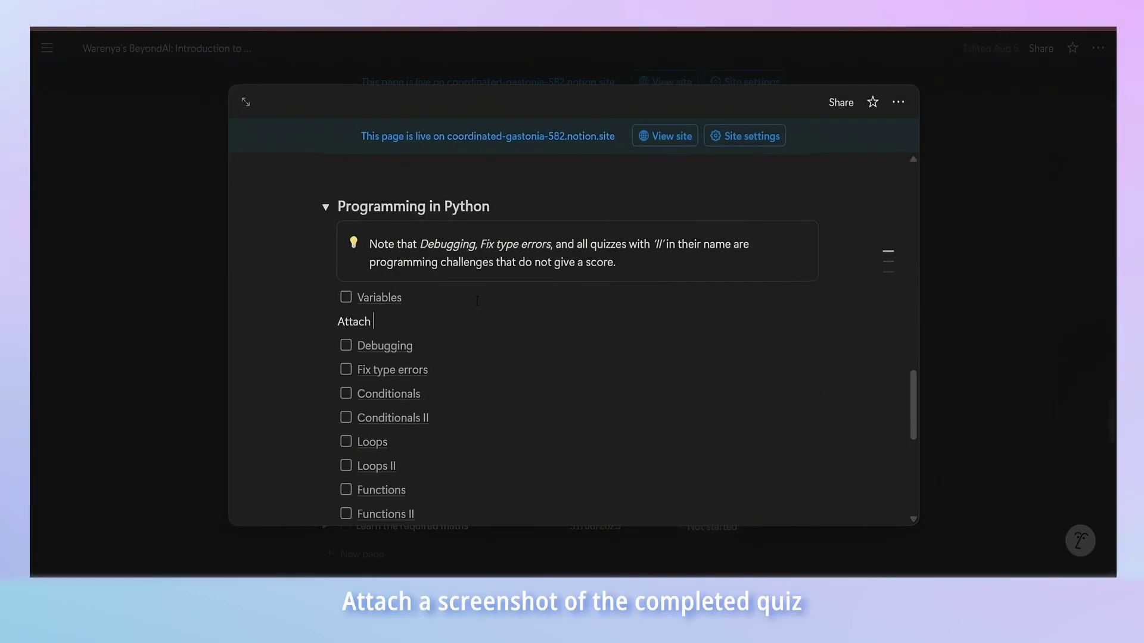
pyautogui.write('screenshot here')
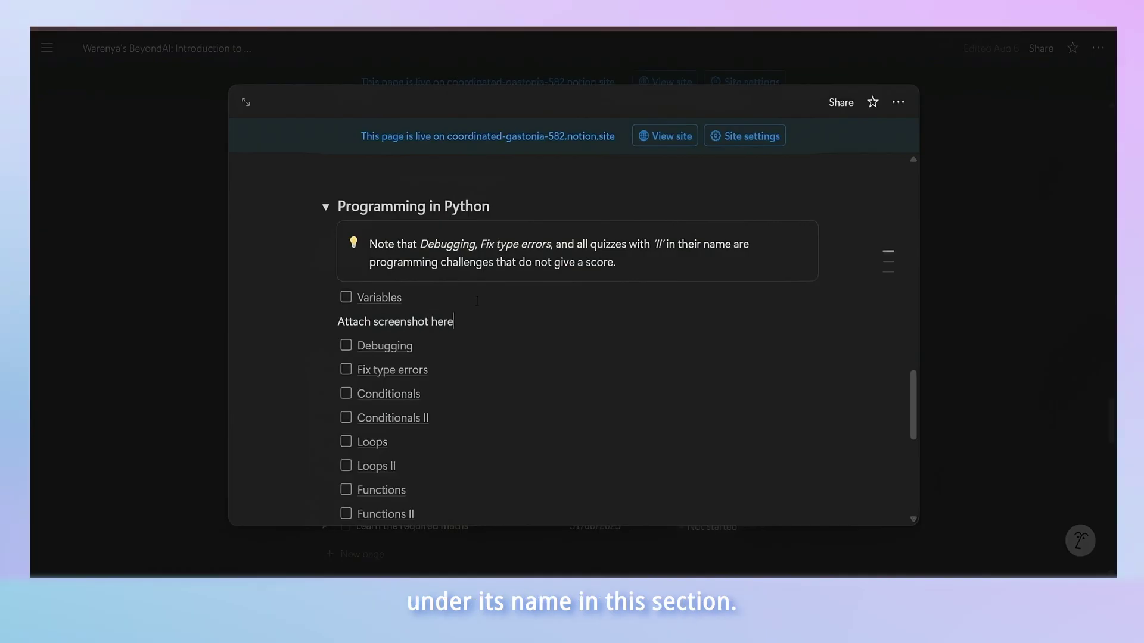
pyautogui.scroll(7, 476, 301)
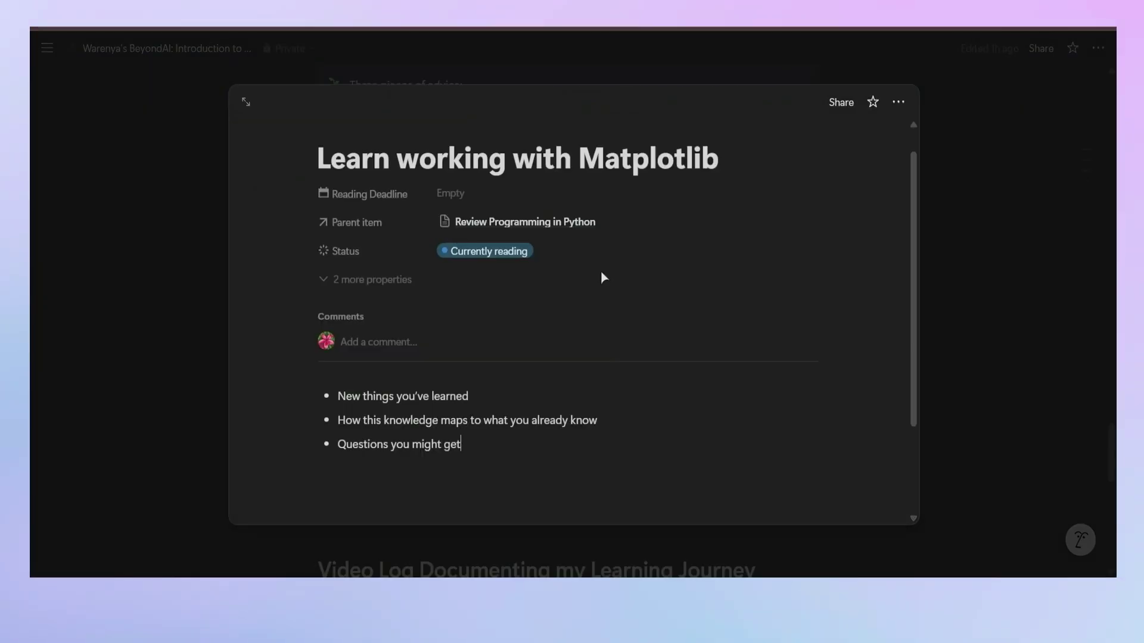
# - Close the topic preview and scroll the tracker down to the Video Log section
pyautogui.click(1015, 279)
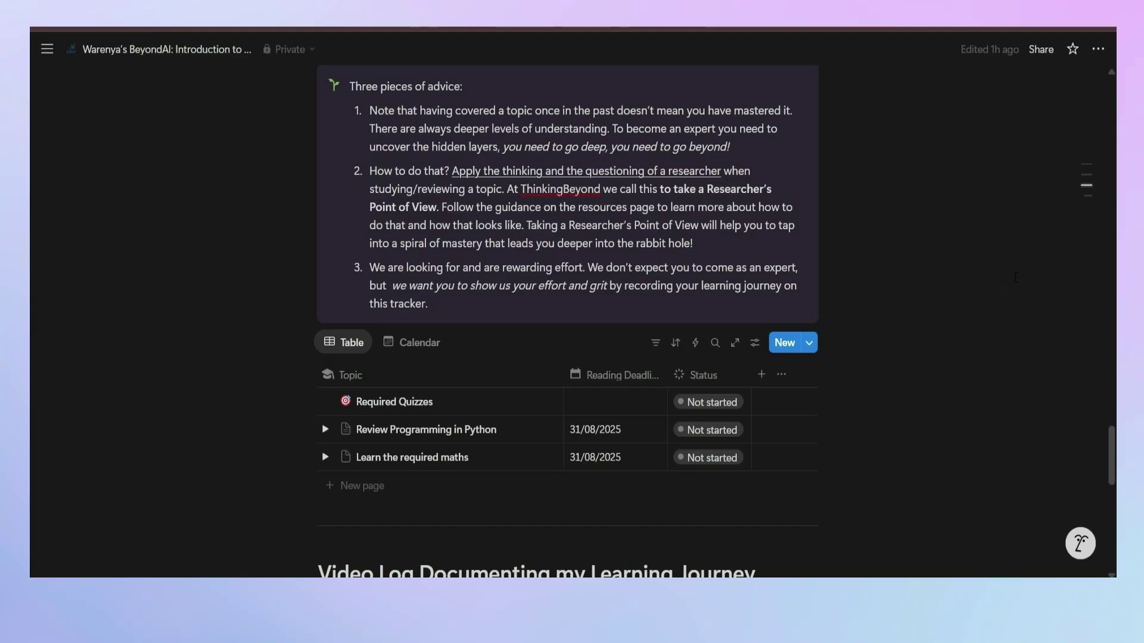
pyautogui.scroll(-7, 1014, 277)
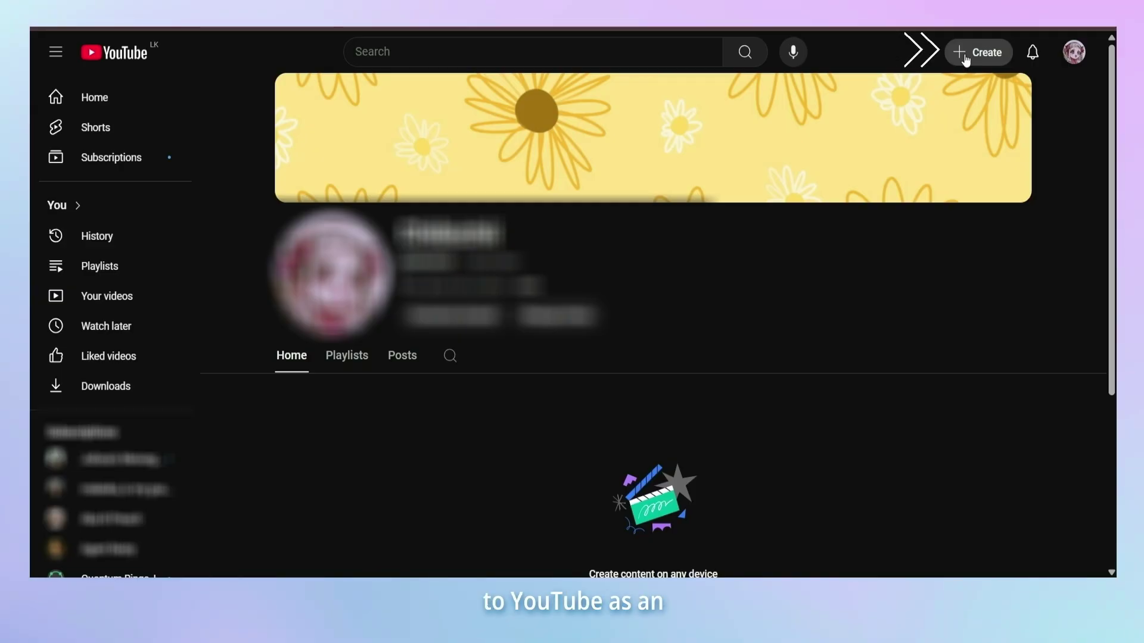
# - Open the Mock vlog's details and confirm its visibility stays Unlisted
pyautogui.click(968, 59)
pyautogui.click(985, 92)
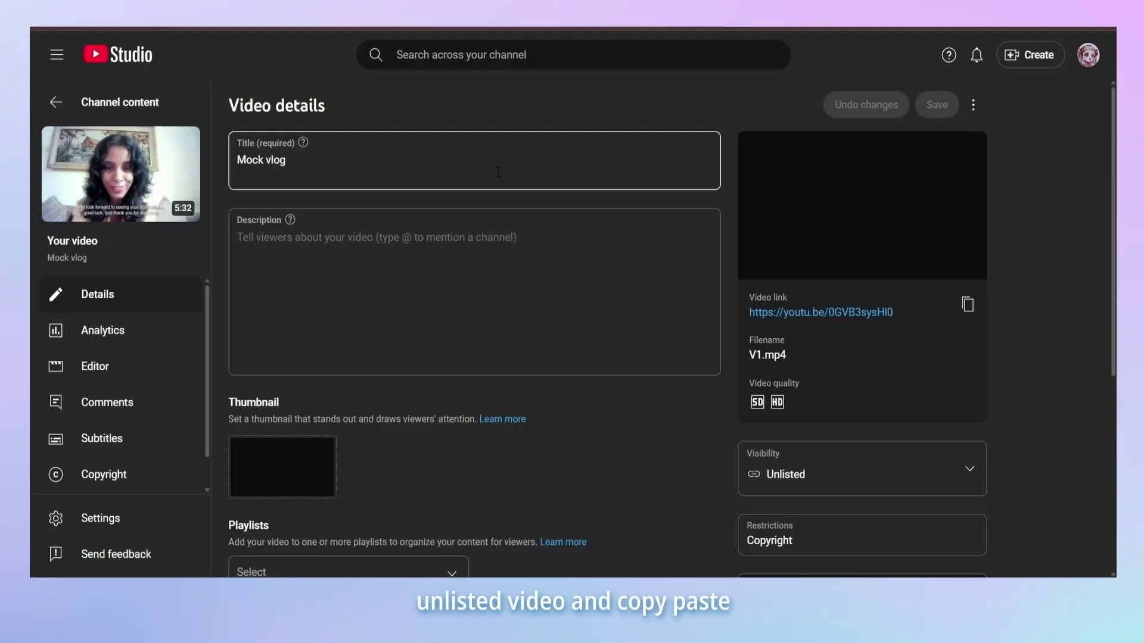
pyautogui.click(873, 468)
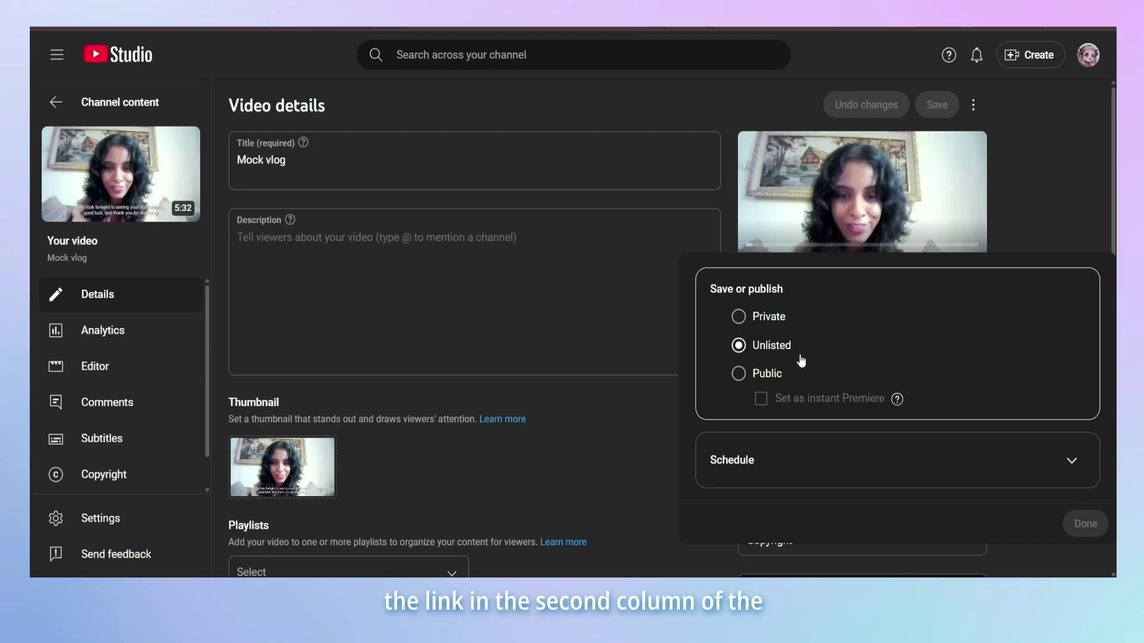
pyautogui.click(844, 241)
# - Set the Mock vlog description to 'x' and save it
pyautogui.click(474, 292)
pyautogui.write('x')
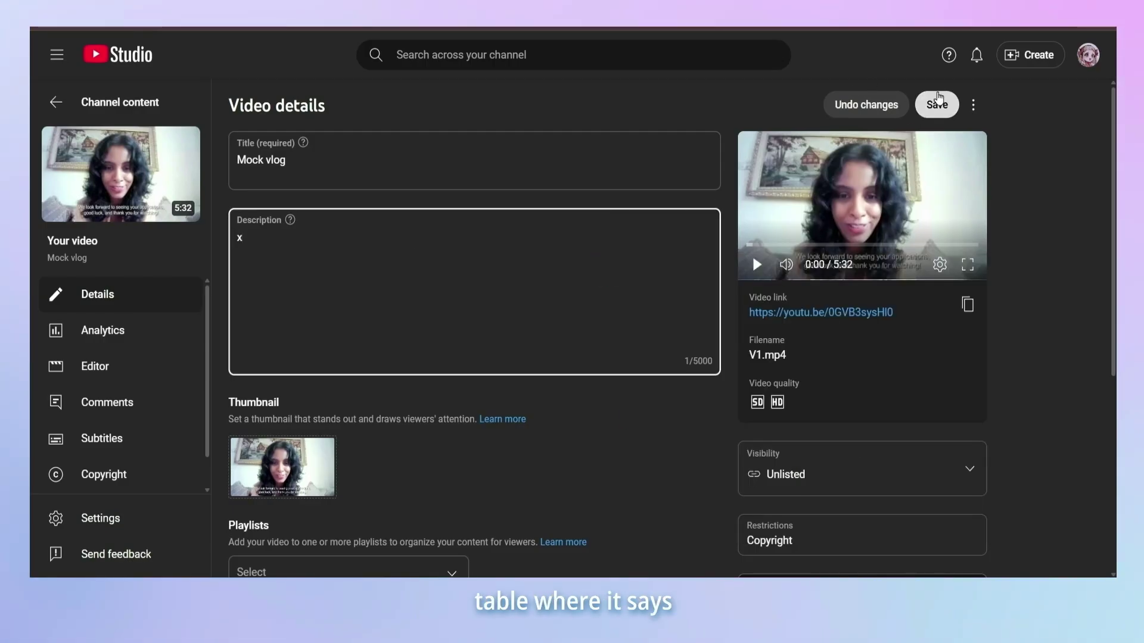
pyautogui.click(937, 105)
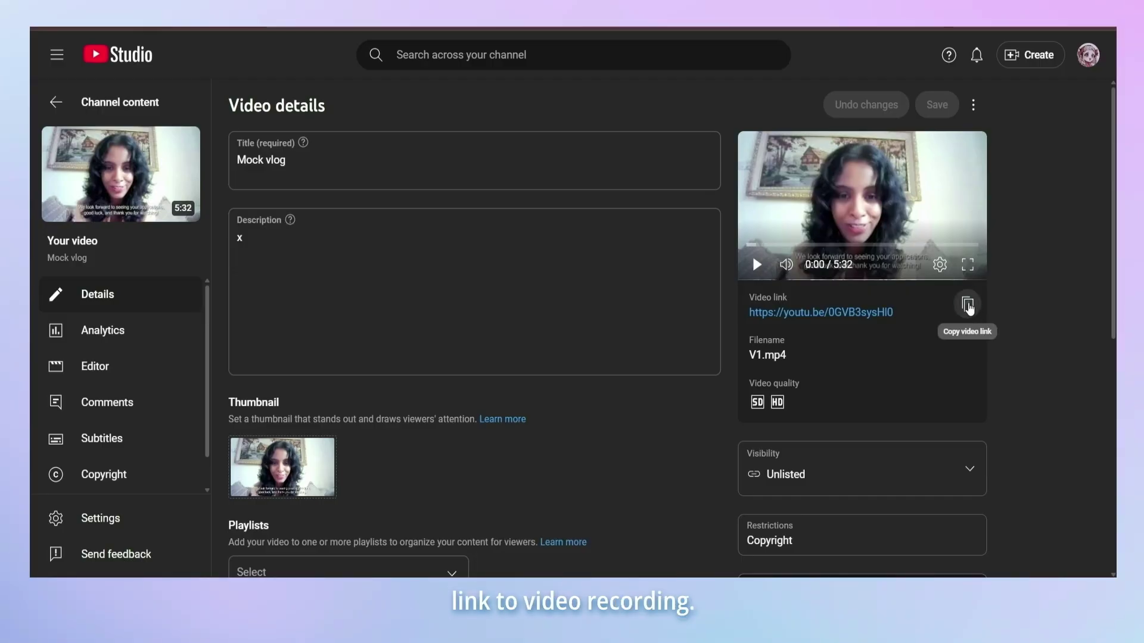
# - Paste the YouTube video link into the first vlog row's Link to video recording cell
pyautogui.click(967, 304)
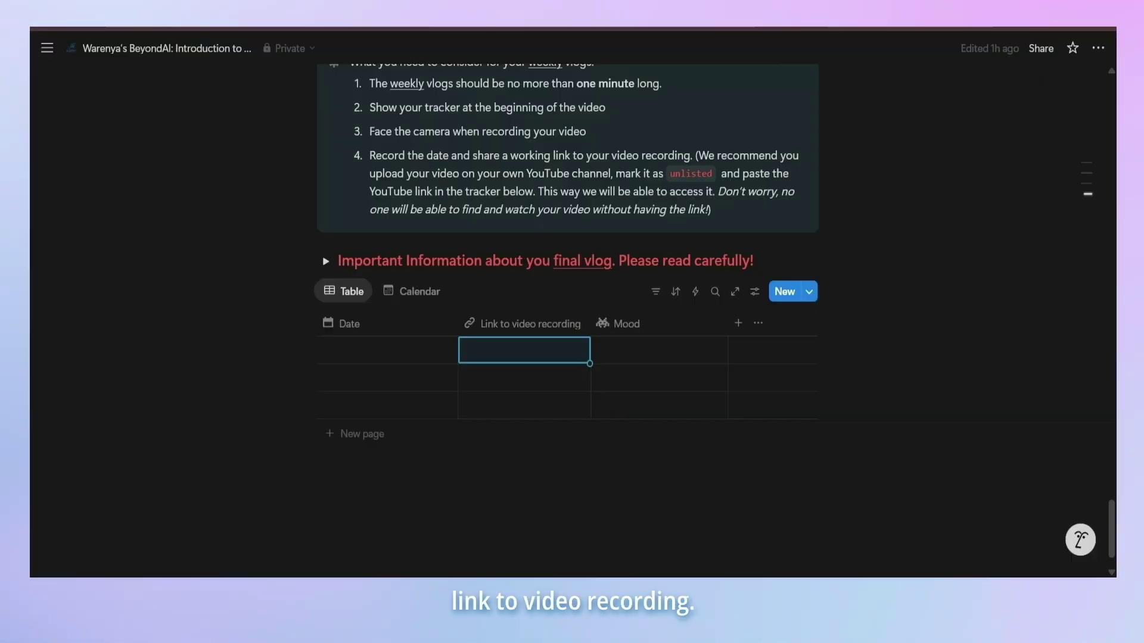
pyautogui.click(491, 350)
pyautogui.hotkey('ctrl', 'v')
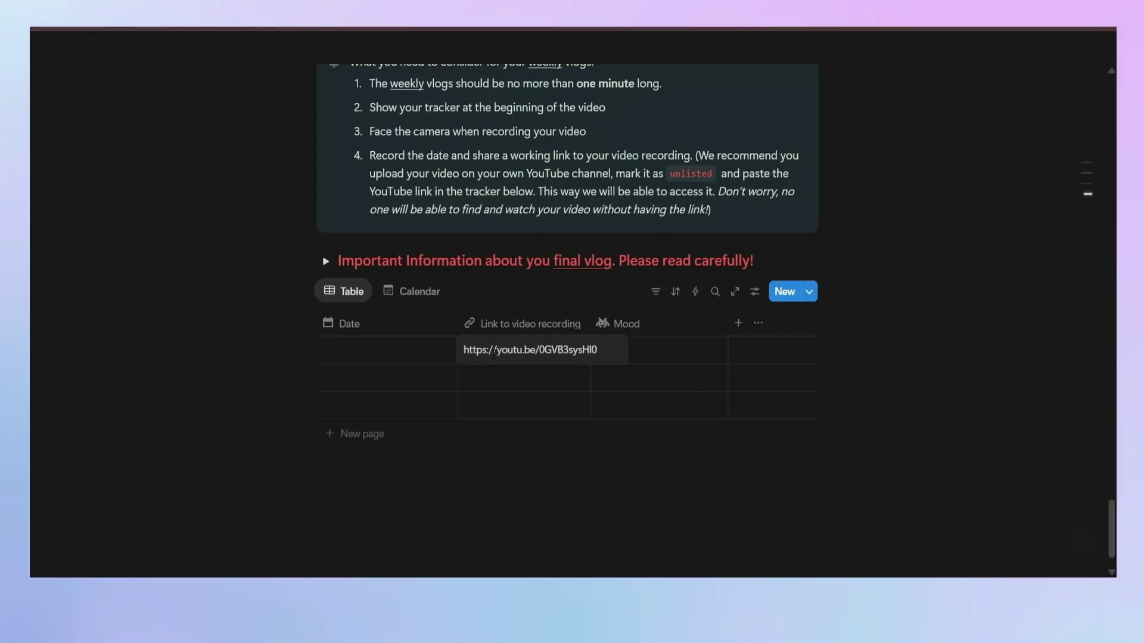
pyautogui.press('Return')
# - Date the row August 6, 2025 and enter the mood 'I feel confident about ... , need to consolidate'
pyautogui.click(391, 348)
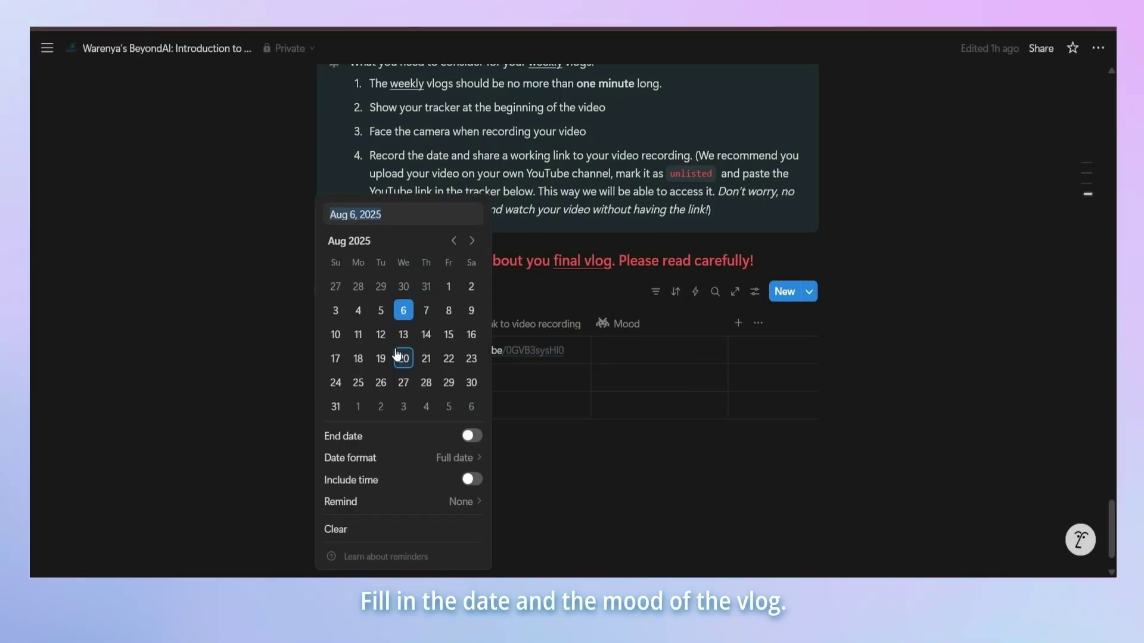
pyautogui.click(629, 343)
pyautogui.click(628, 343)
pyautogui.write('I feel confident abo')
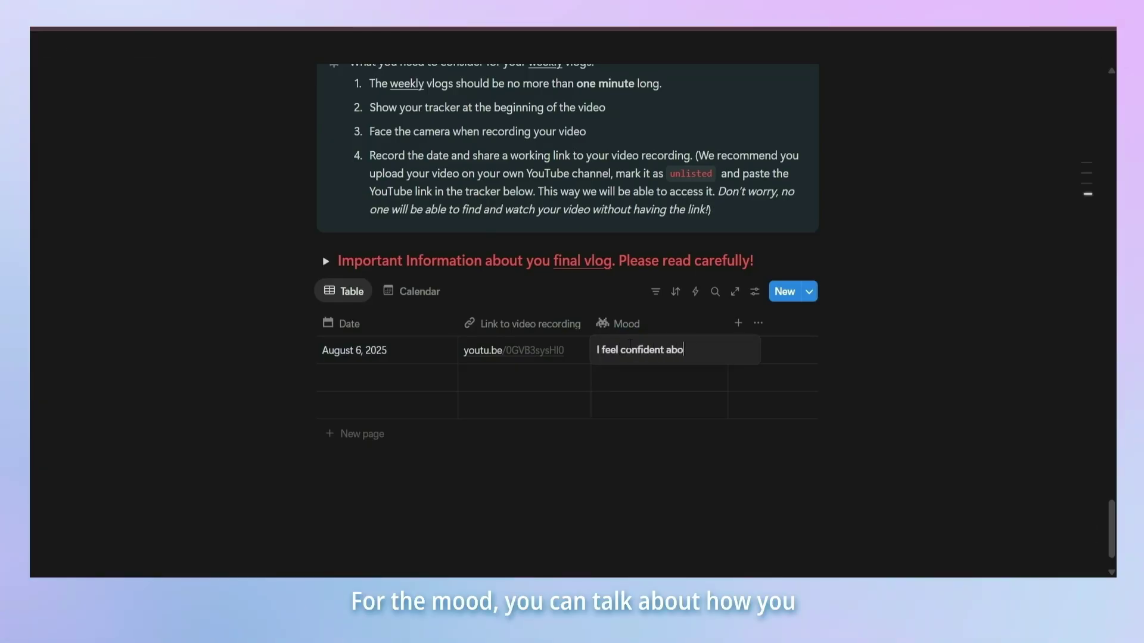
pyautogui.write('ut ... , need to con')
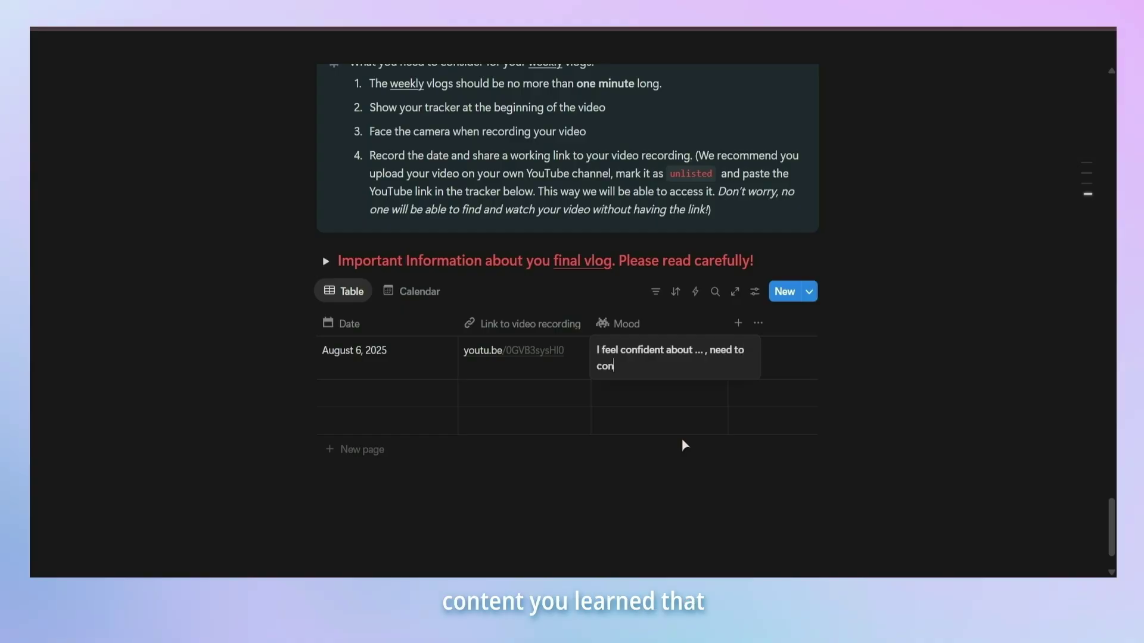
pyautogui.write('solidate ...')
pyautogui.press('Escape')
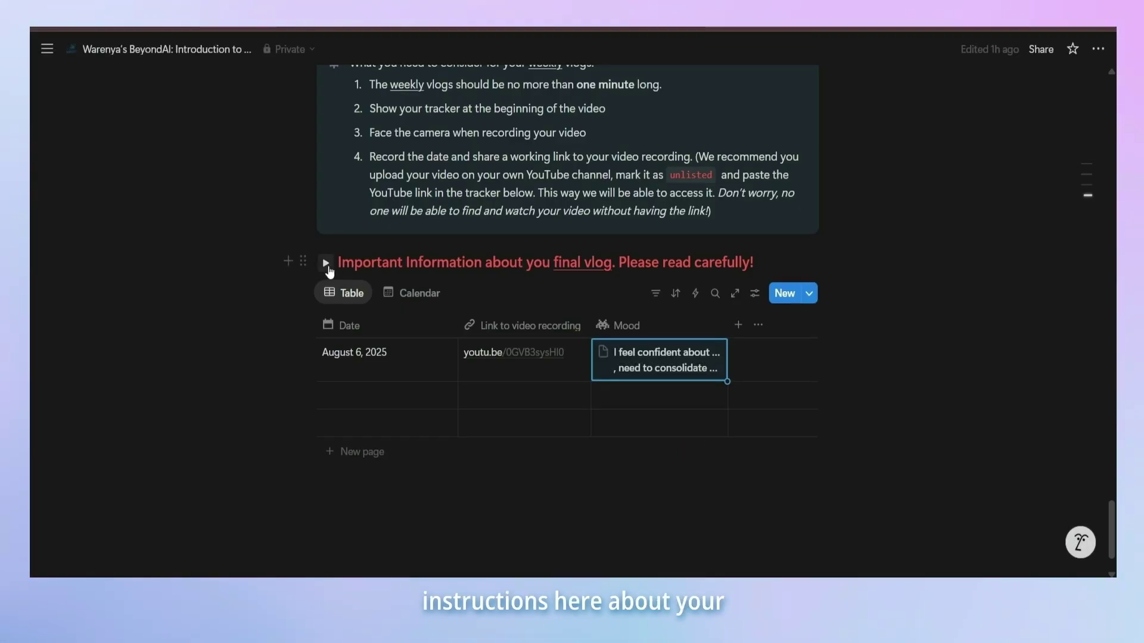
# - Expand 'Important Information about you final vlog' and review its three-minute limit and Google form submission notes
pyautogui.click(325, 262)
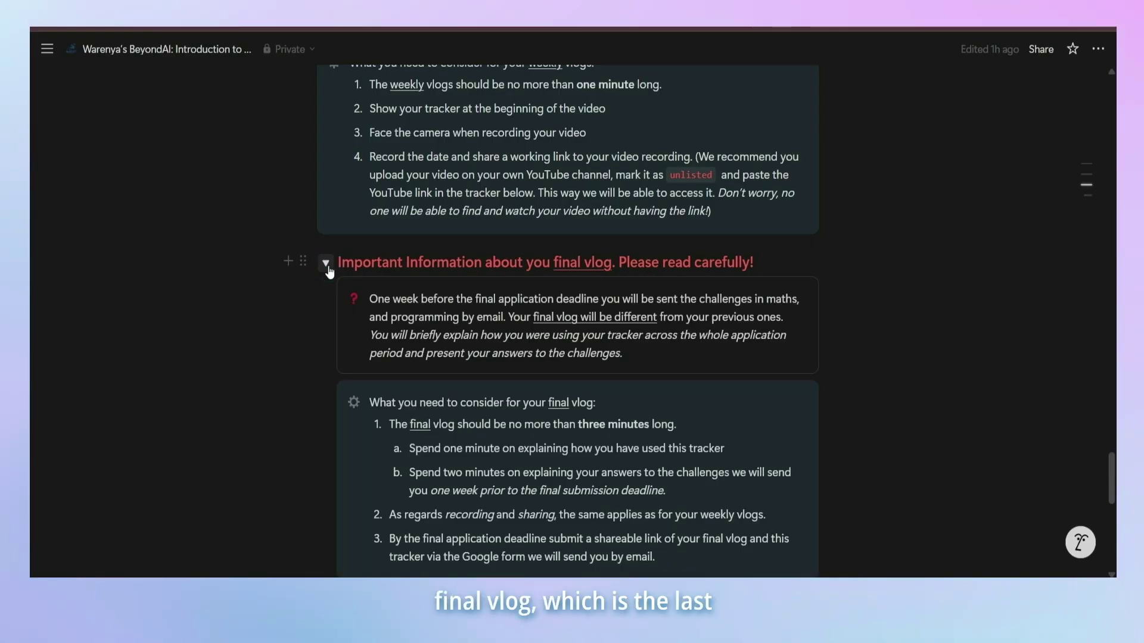
pyautogui.scroll(-5, 621, 388)
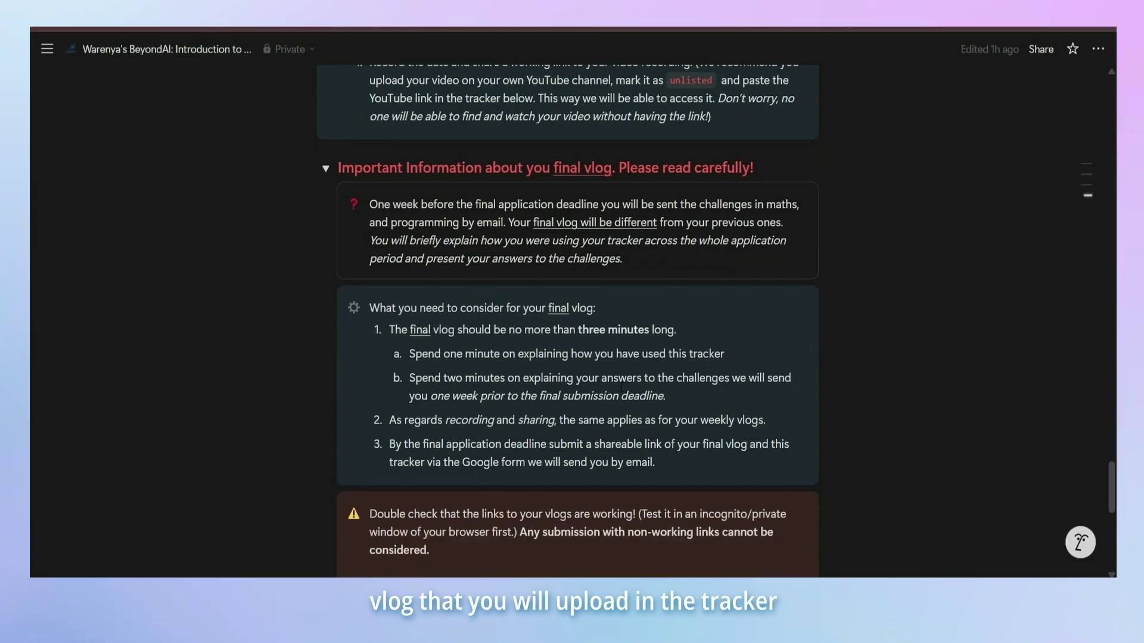
pyautogui.scroll(-1, 621, 387)
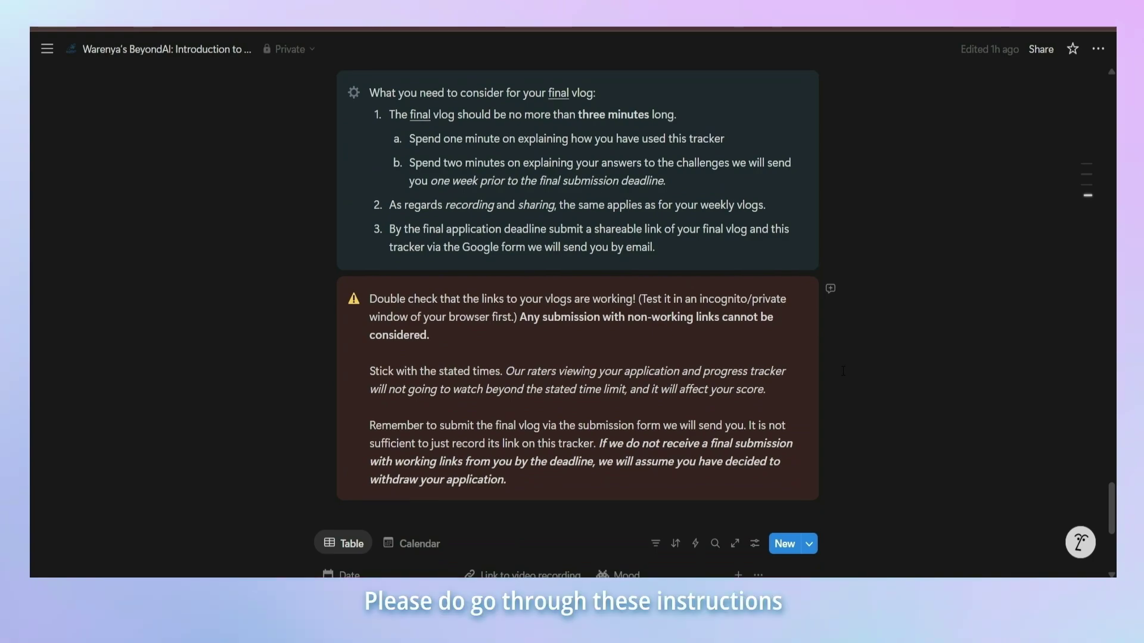
pyautogui.scroll(2, 842, 370)
pyautogui.scroll(1, 843, 370)
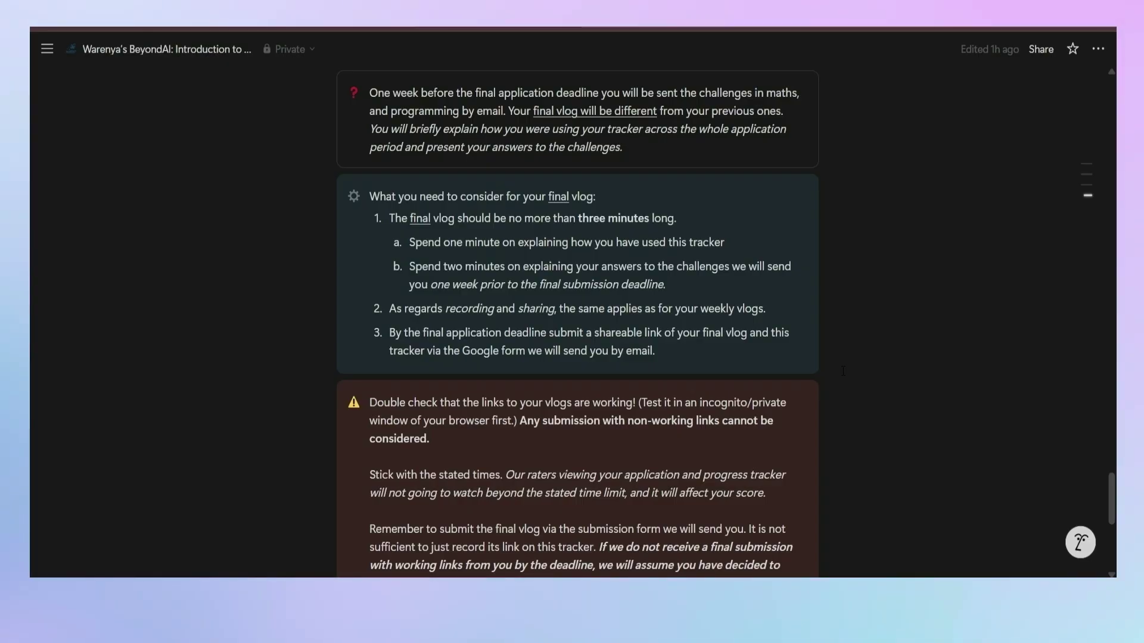
pyautogui.scroll(8, 843, 370)
# - Publish the tracker page to the web at coordinated-gastonia-582.notion.site from the Share menu
pyautogui.scroll(15, 936, 367)
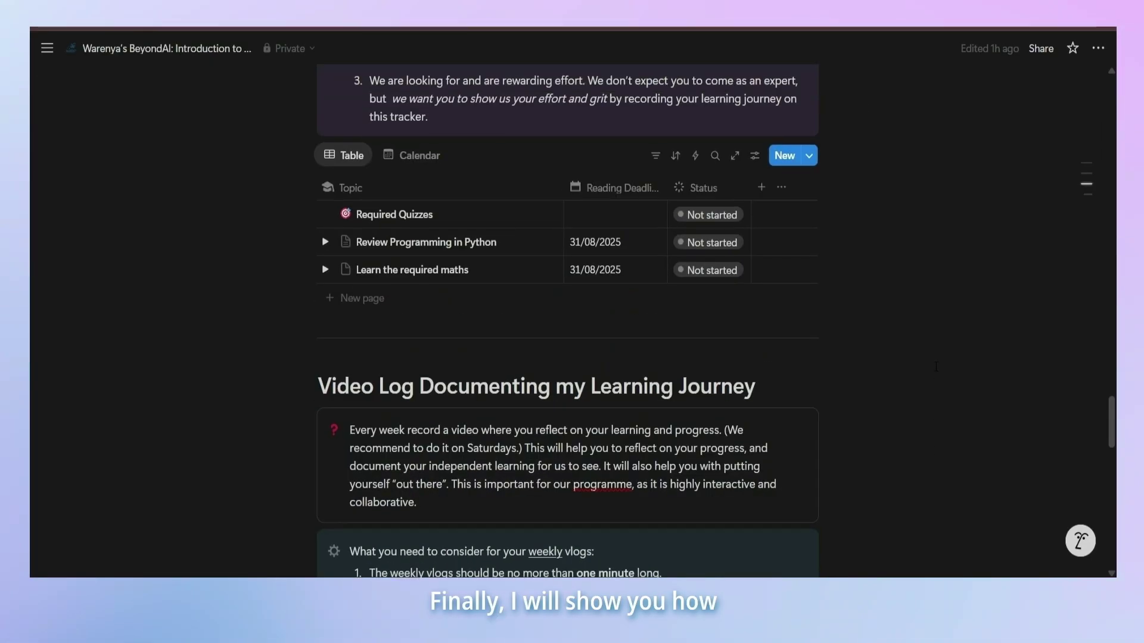
pyautogui.scroll(14, 935, 366)
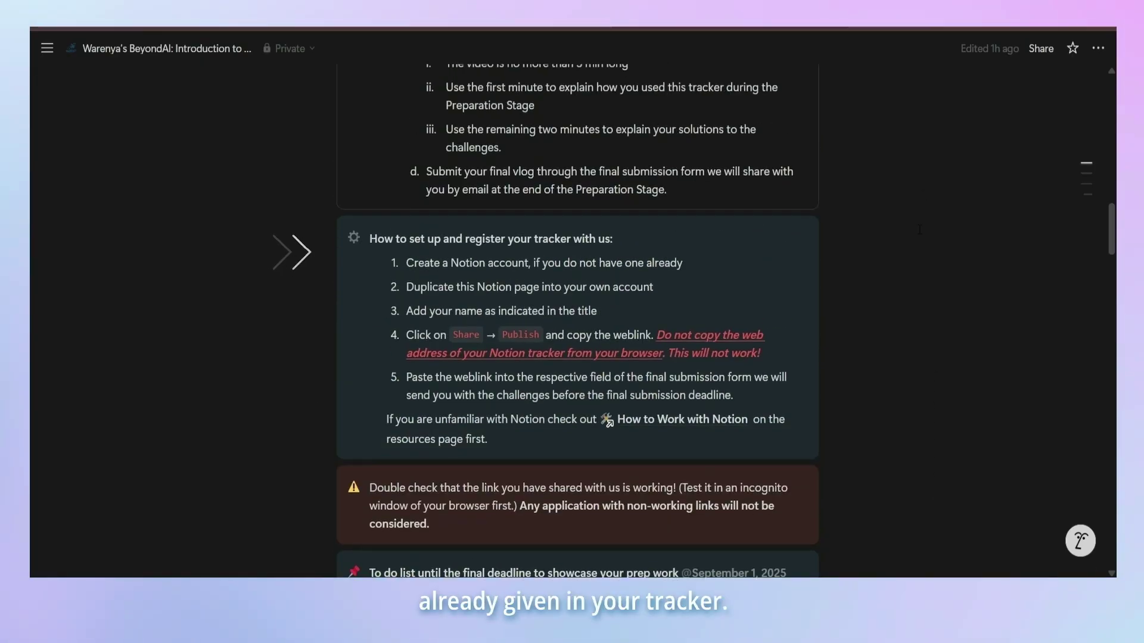
pyautogui.click(1038, 54)
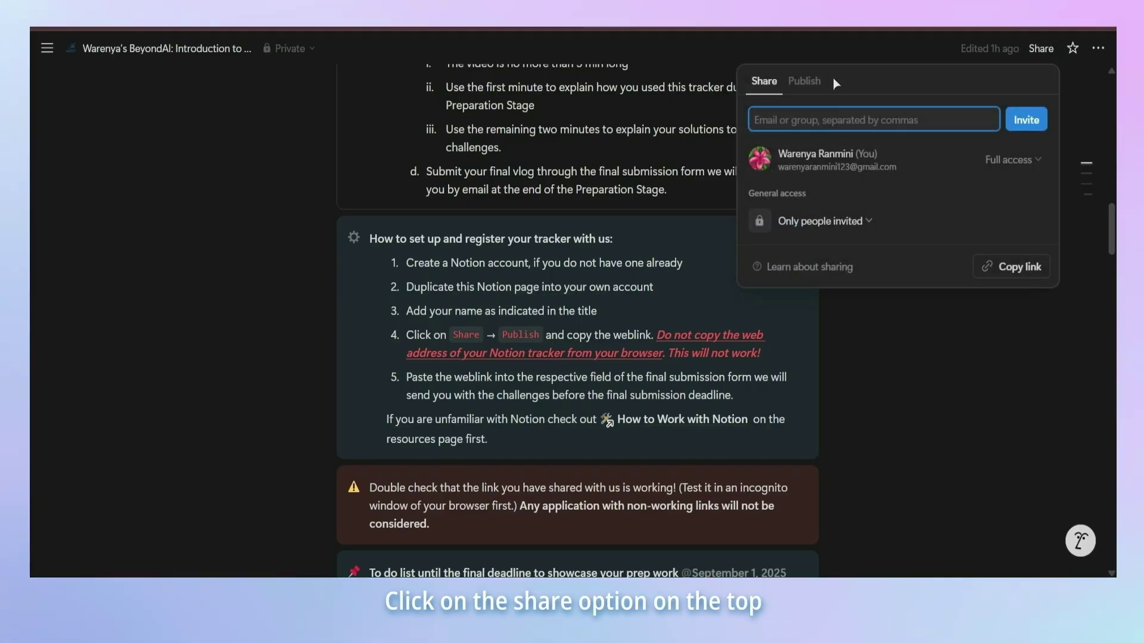
pyautogui.click(805, 81)
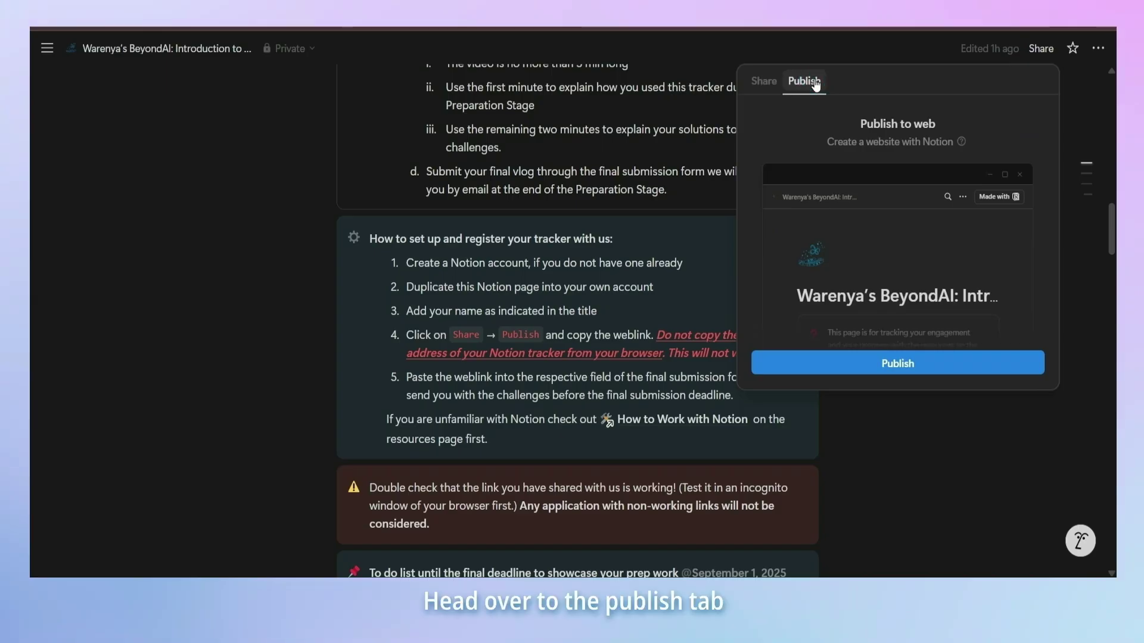
pyautogui.click(937, 353)
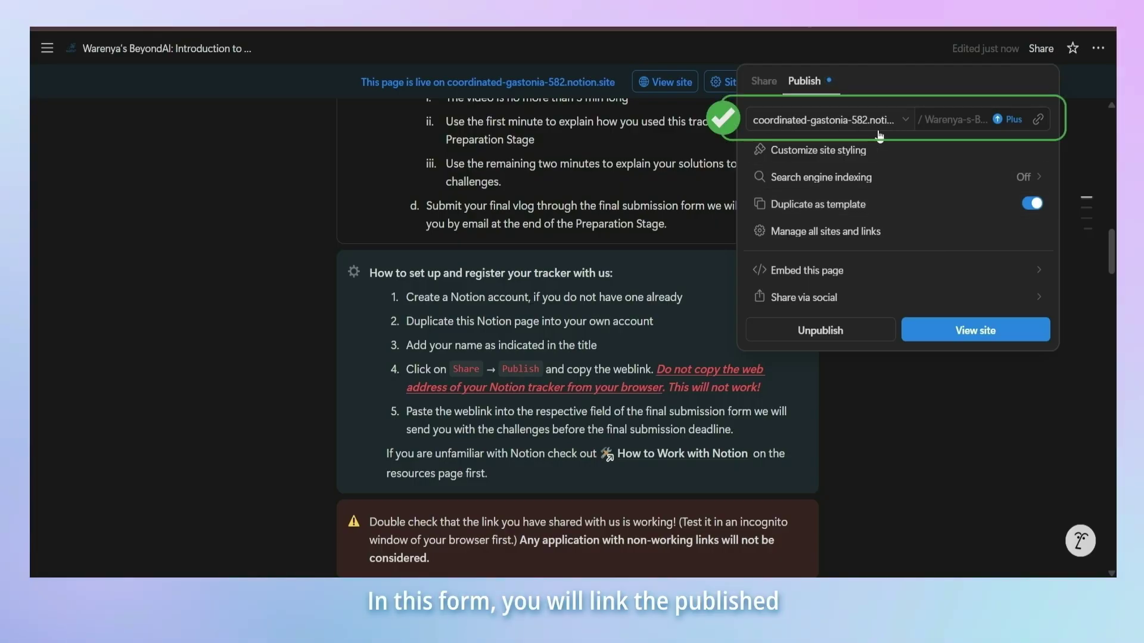
pyautogui.click(1038, 119)
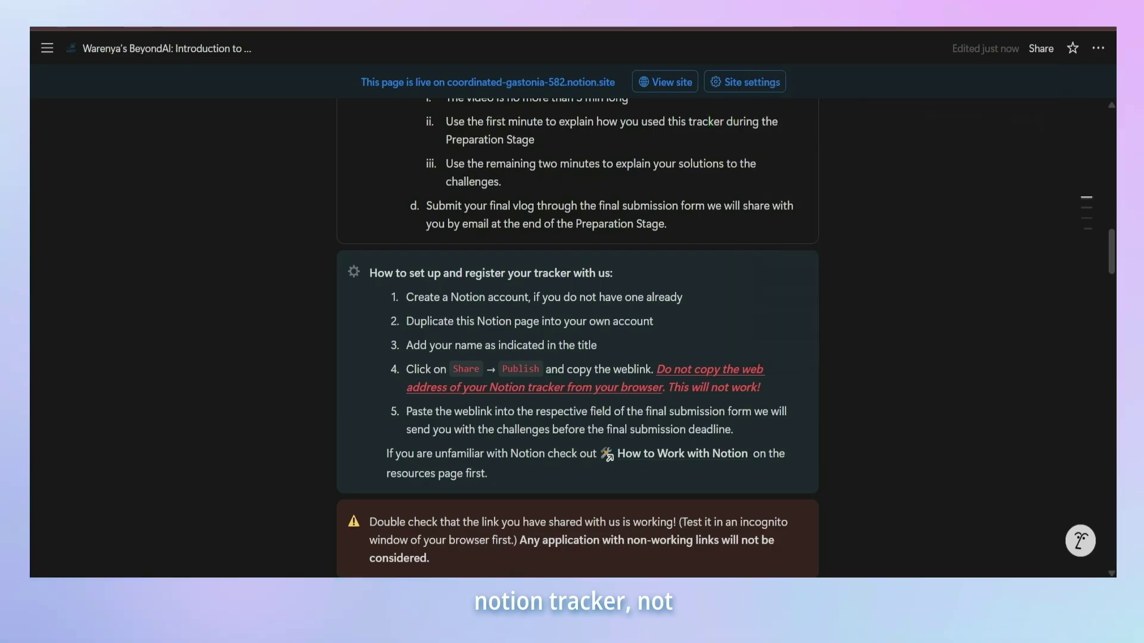